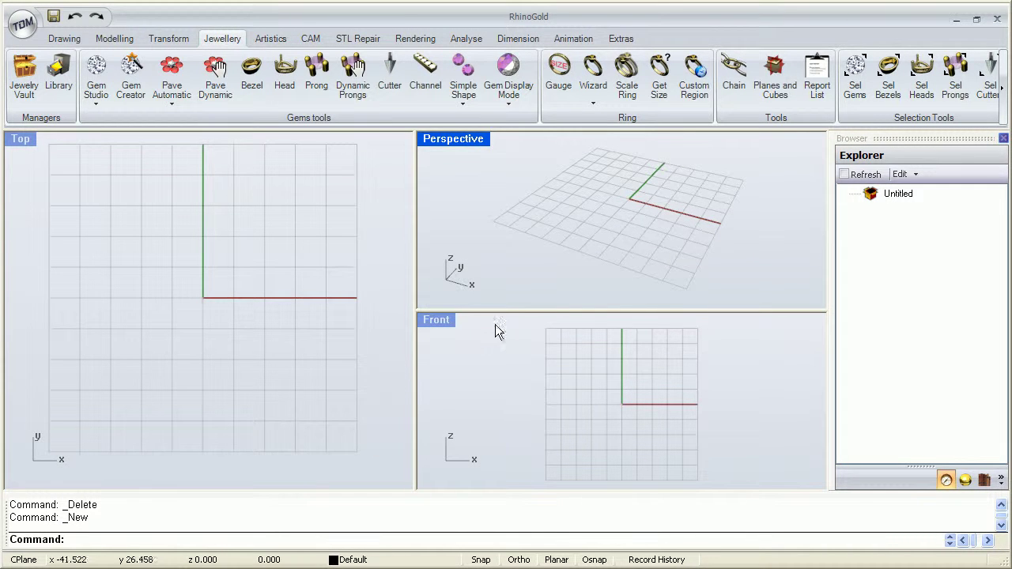
# Open Pave Automatic.3dm from the Jewelry Vault's RhinoGold 2.0 exercise files.
pyautogui.click(180, 104)
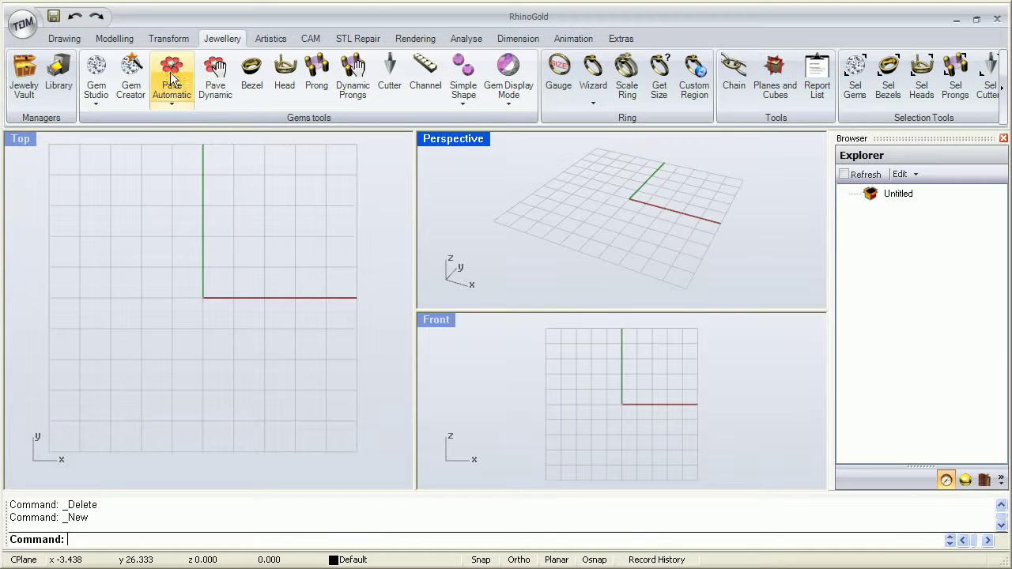
pyautogui.click(26, 75)
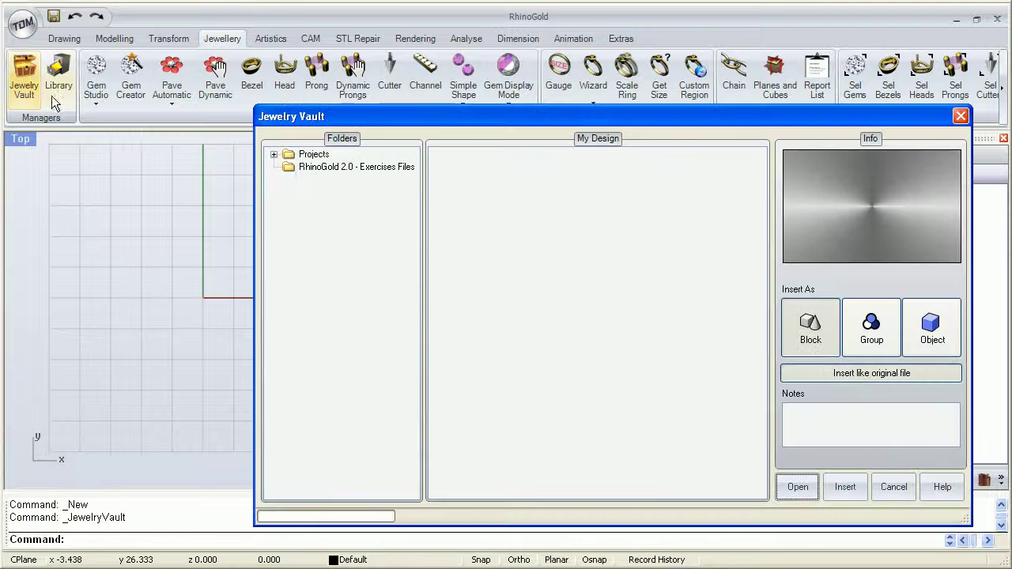
pyautogui.click(316, 167)
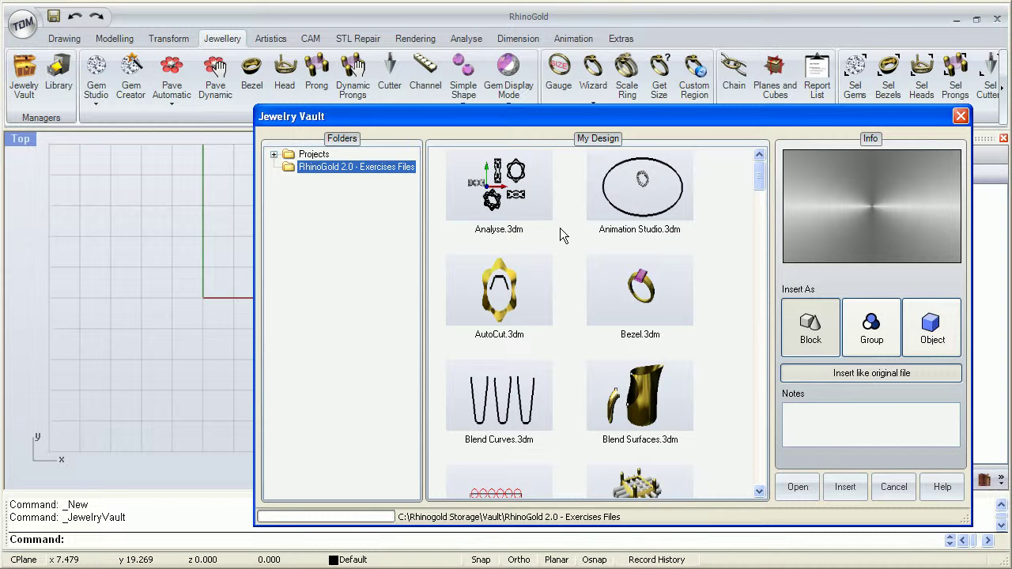
pyautogui.press('Up')
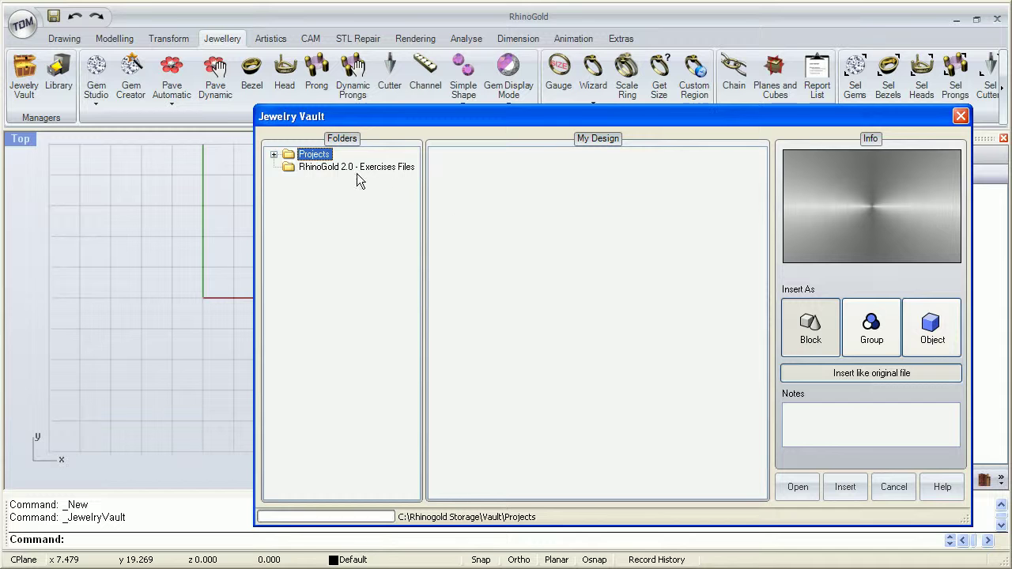
pyautogui.click(356, 169)
pyautogui.press('Tab')
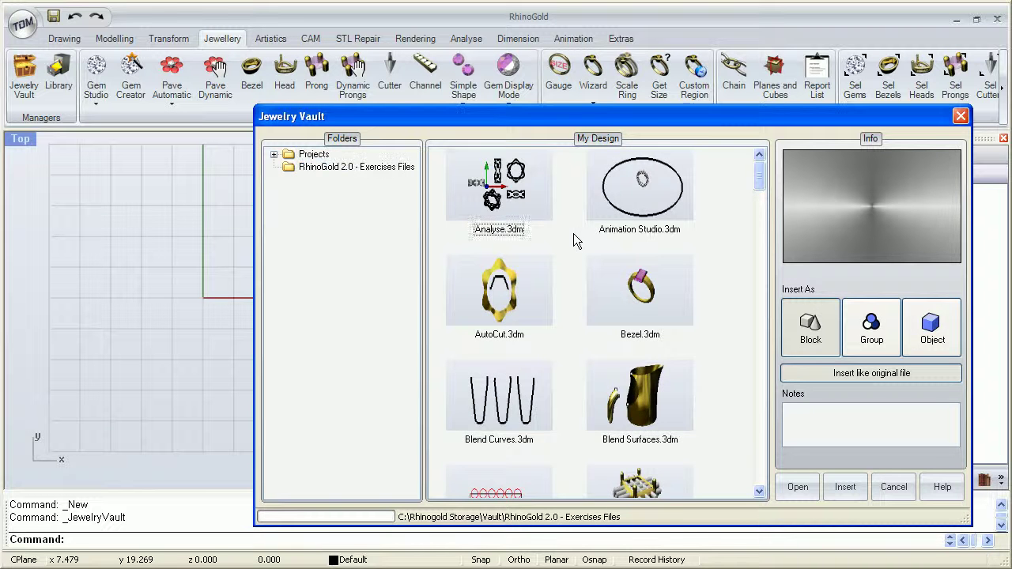
pyautogui.press('p')
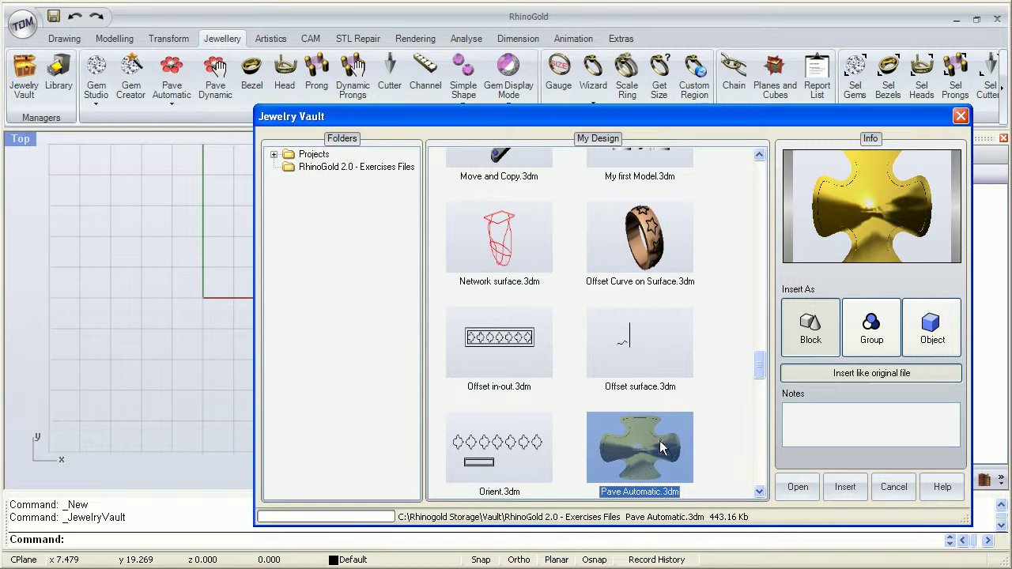
pyautogui.doubleClick(660, 455)
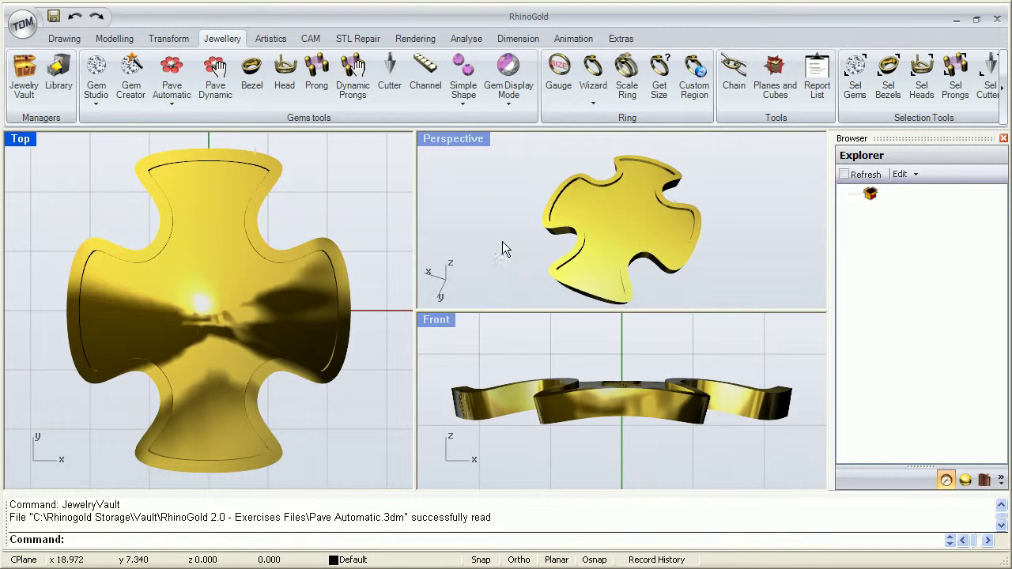
# Maximize the Perspective view and orbit to a clear angle on the cross plate.
pyautogui.moveTo(652, 226); pyautogui.dragTo(472, 172, button='right')
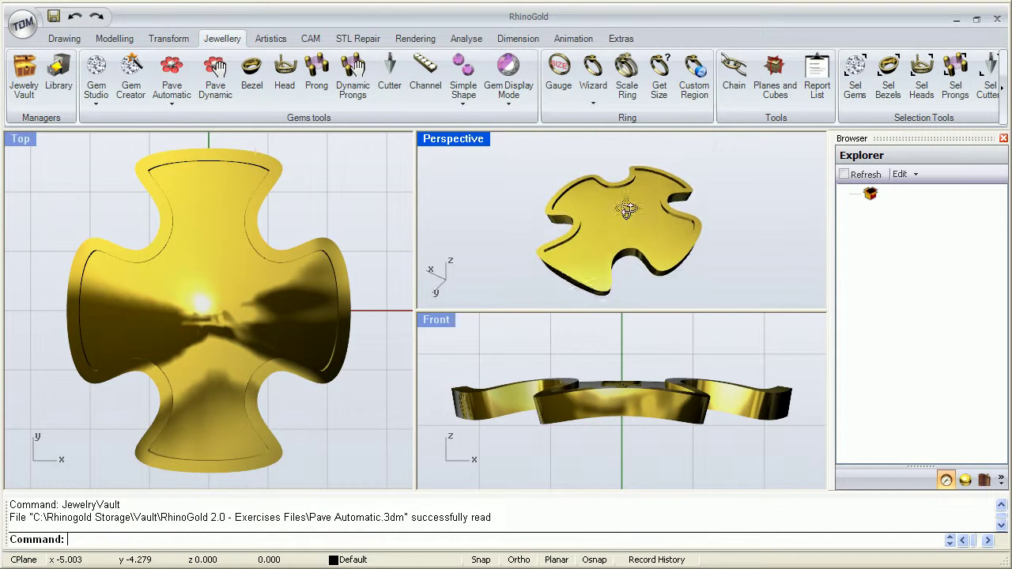
pyautogui.doubleClick(458, 138)
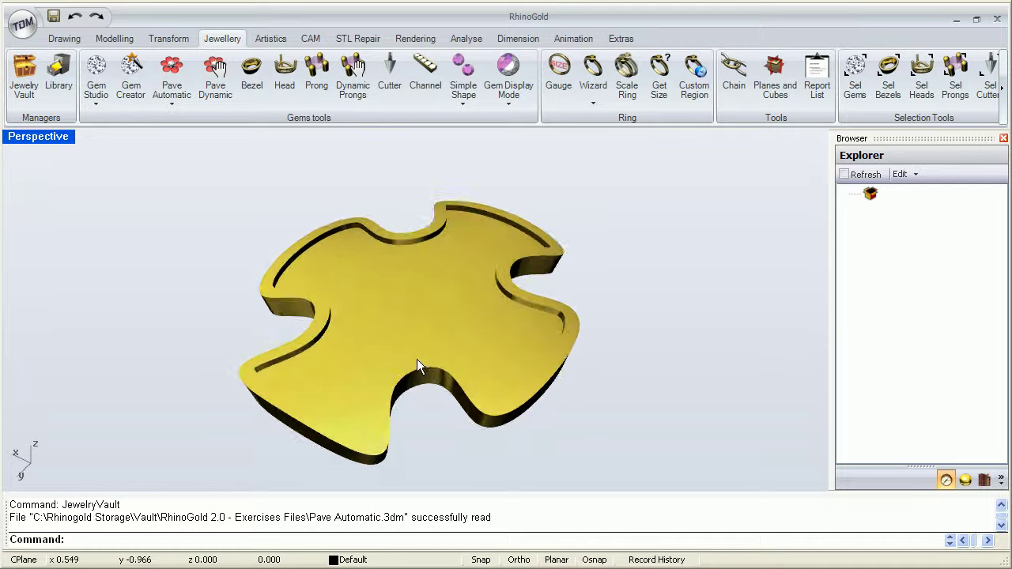
pyautogui.moveTo(416, 359); pyautogui.dragTo(514, 316, button='right')
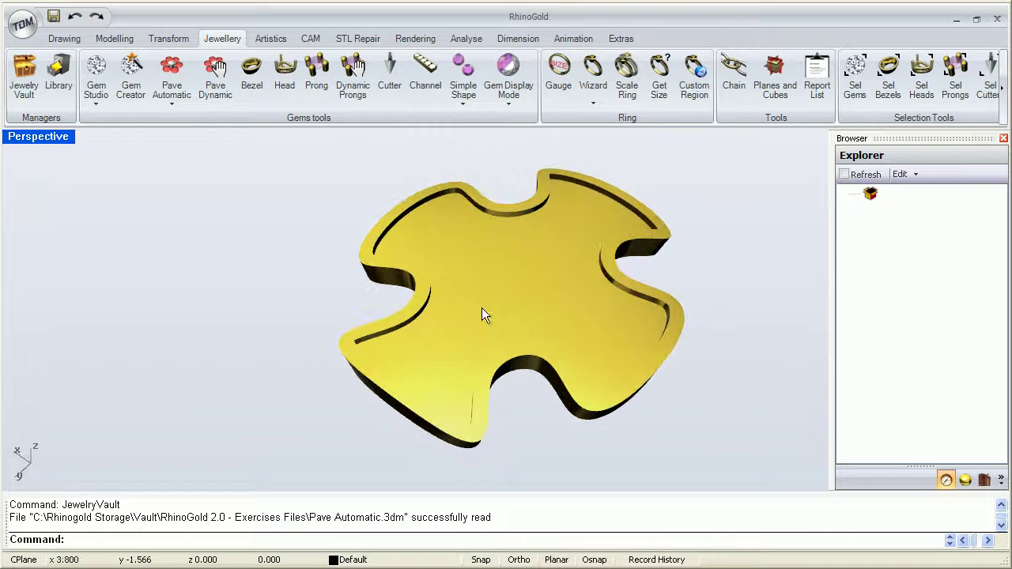
# Apply Pave Automatic to the plate's top surface, previewing six 1.30 mm diamonds at the centre.
pyautogui.click(173, 72)
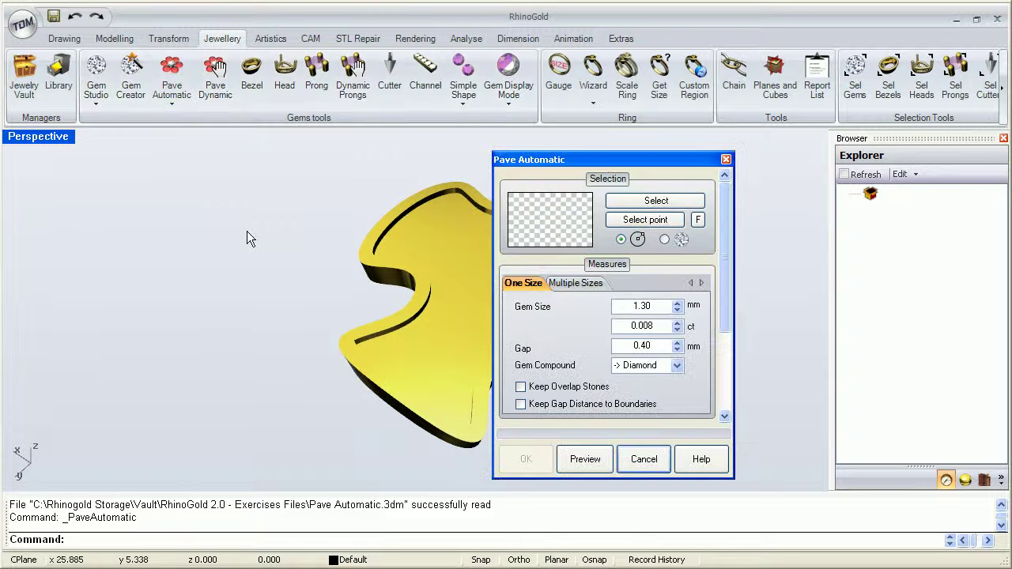
pyautogui.moveTo(514, 171); pyautogui.dragTo(98, 157)
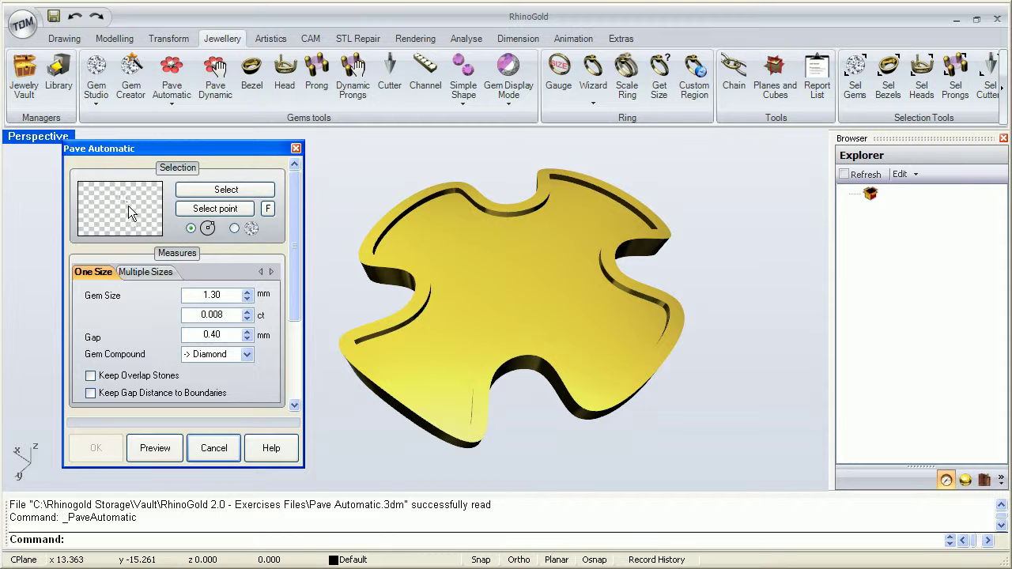
pyautogui.click(222, 193)
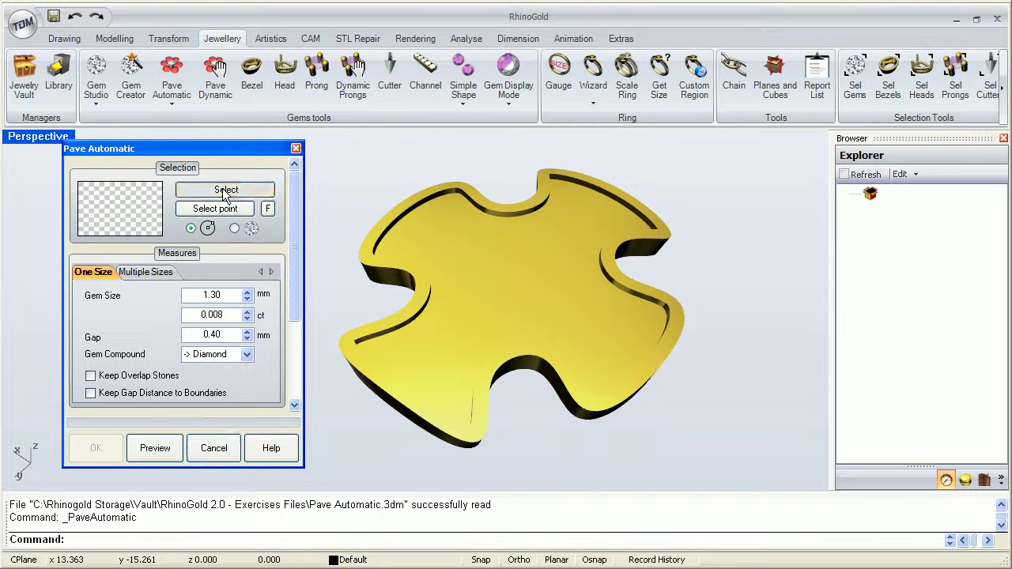
pyautogui.click(510, 265)
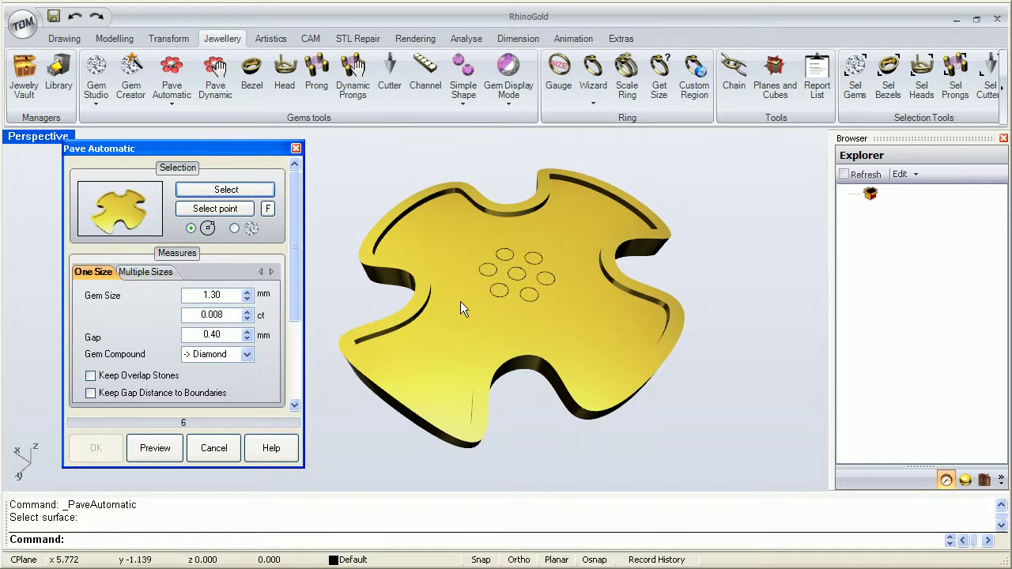
pyautogui.moveTo(466, 305)
pyautogui.mouseDown(button='right')
pyautogui.moveTo(489, 301)
pyautogui.moveTo(395, 295)
pyautogui.mouseUp(button='right')
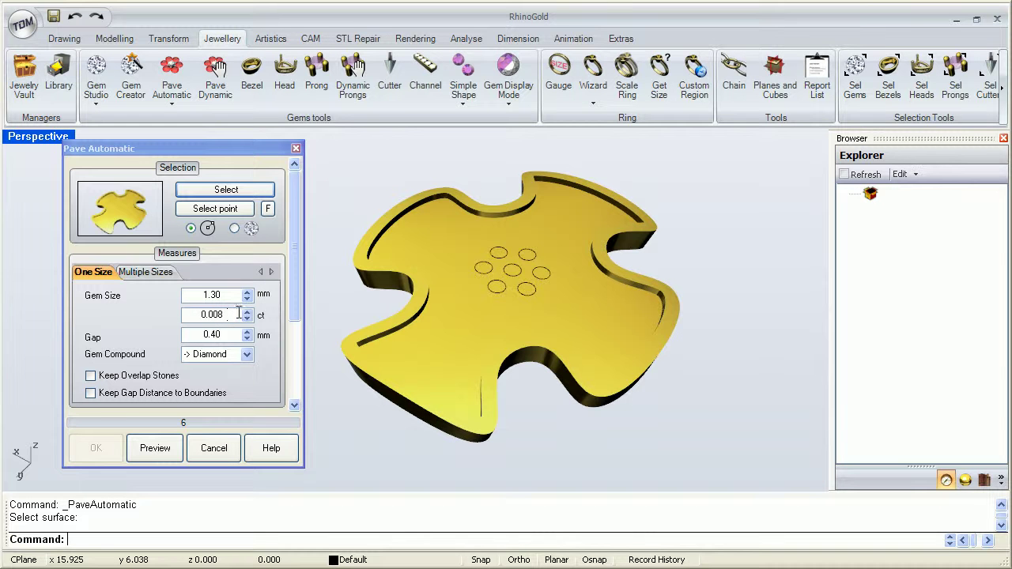
# Set the pavé Gem Size to 2.00 mm and the Gap to 0.20 mm.
pyautogui.click(227, 334)
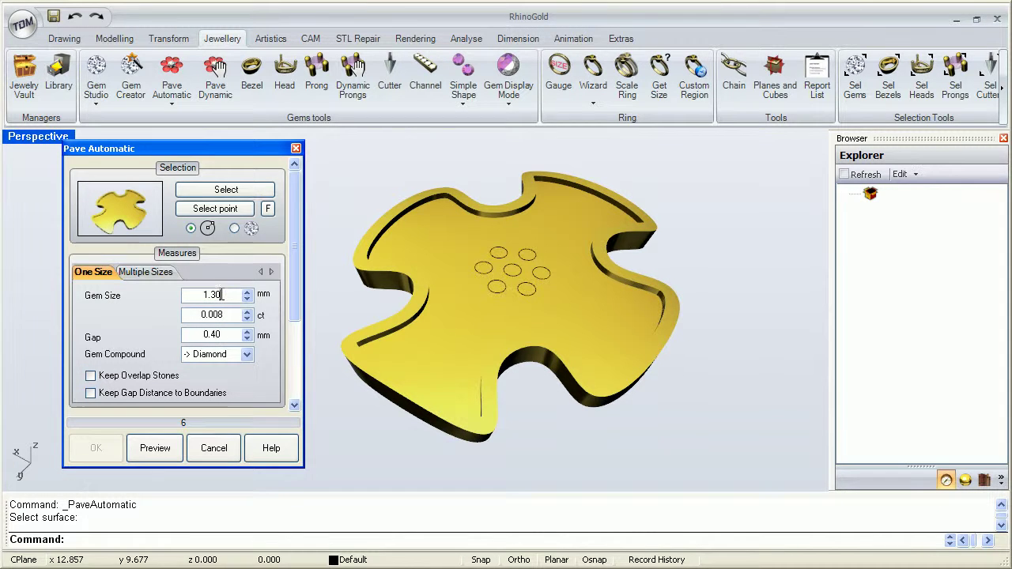
pyautogui.moveTo(226, 295); pyautogui.dragTo(204, 294)
pyautogui.write('2')
pyautogui.press('Tab')
pyautogui.write('0.')
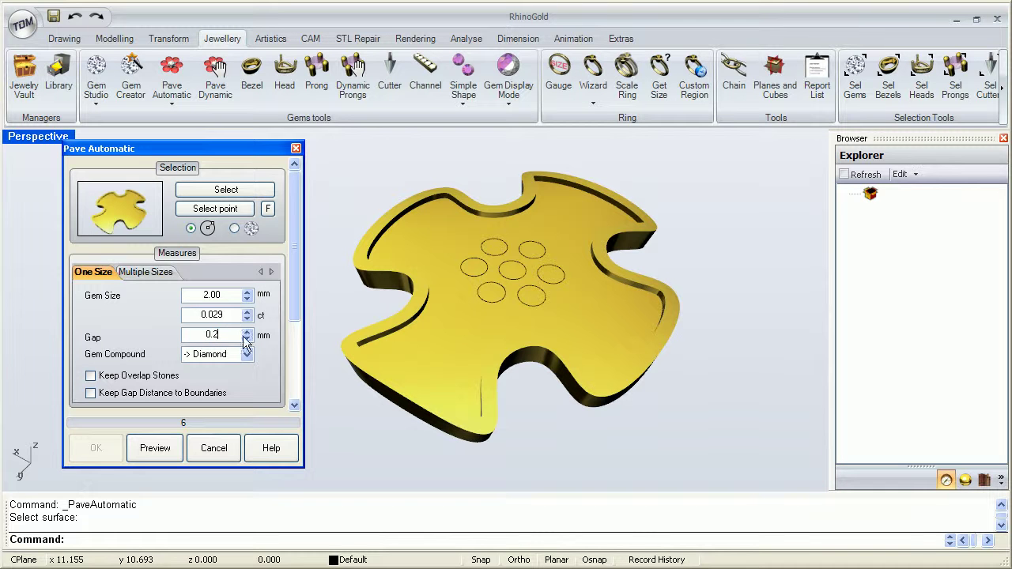
pyautogui.write('20')
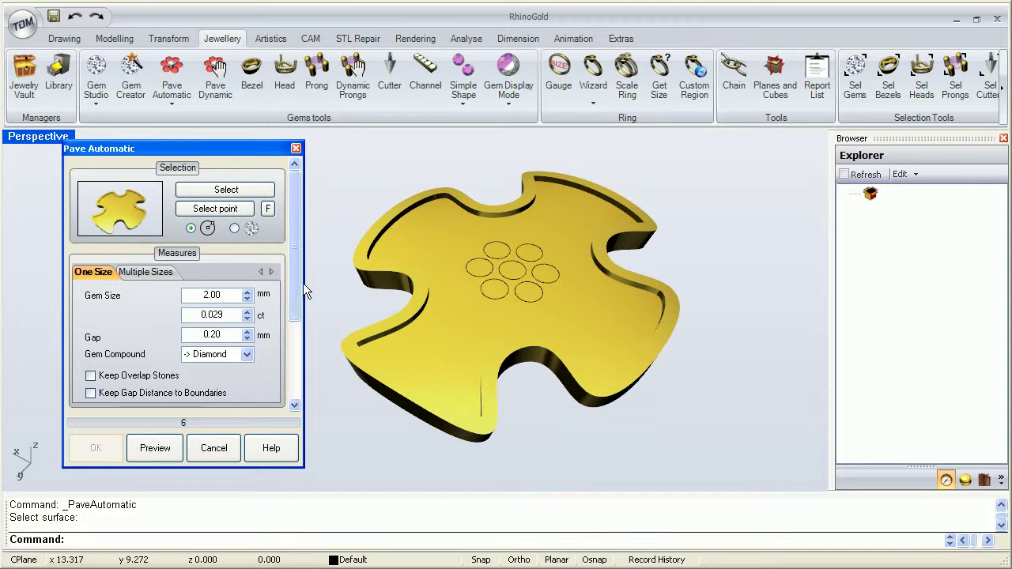
pyautogui.moveTo(293, 254); pyautogui.dragTo(292, 338)
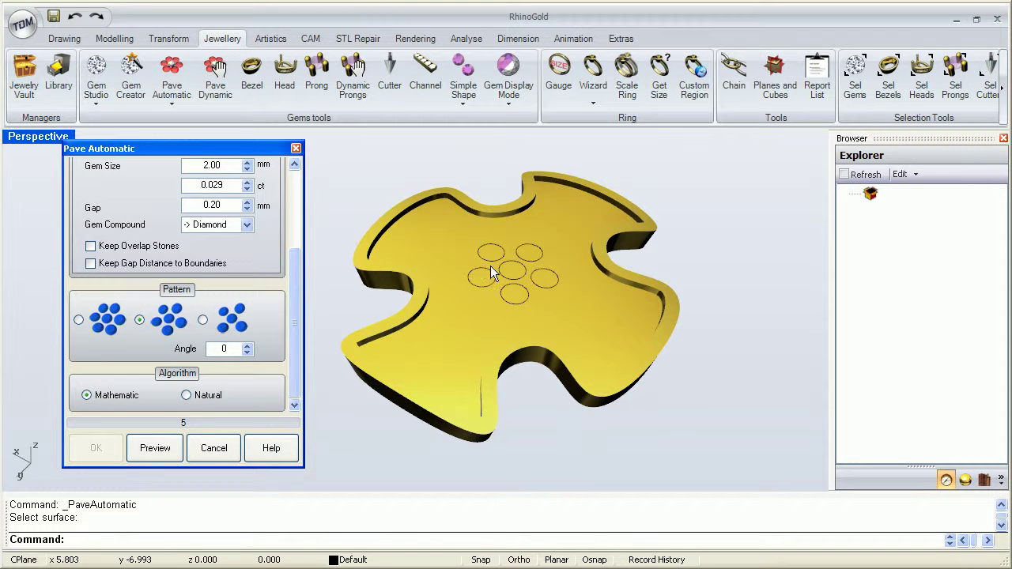
pyautogui.click(203, 320)
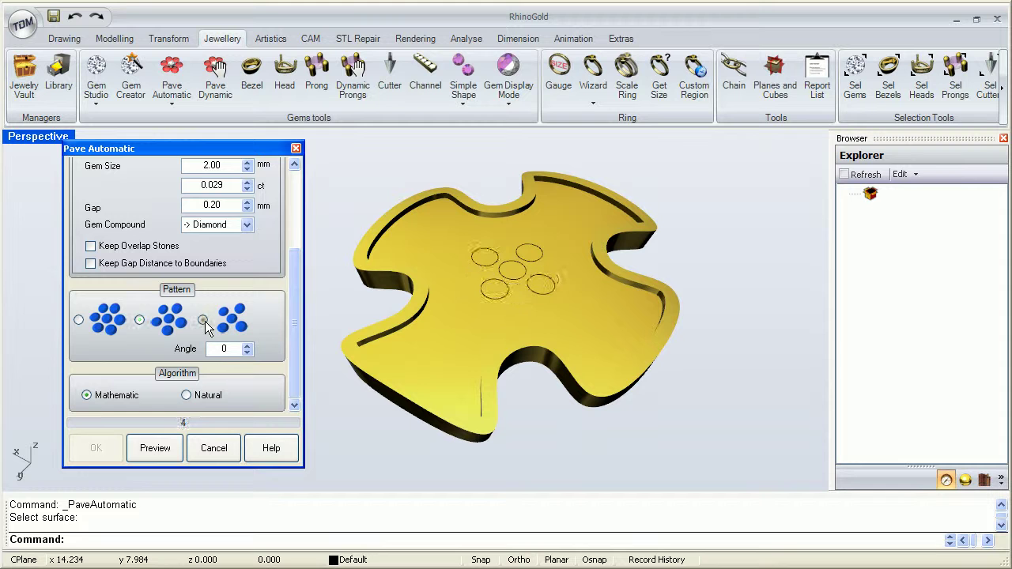
pyautogui.moveTo(229, 348); pyautogui.dragTo(215, 349)
pyautogui.write('45')
pyautogui.click(231, 331)
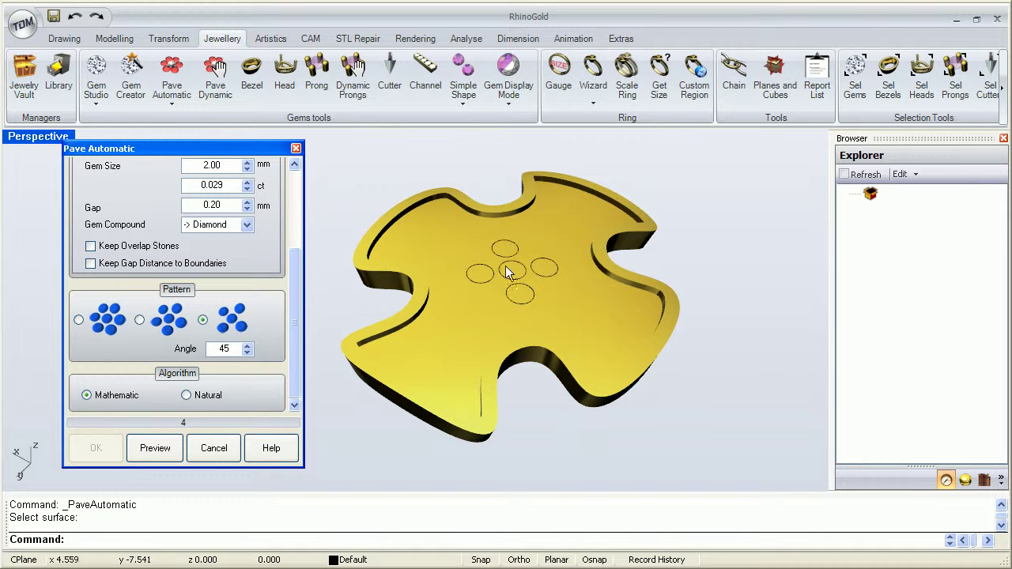
pyautogui.moveTo(230, 349); pyautogui.dragTo(219, 349)
pyautogui.write('0')
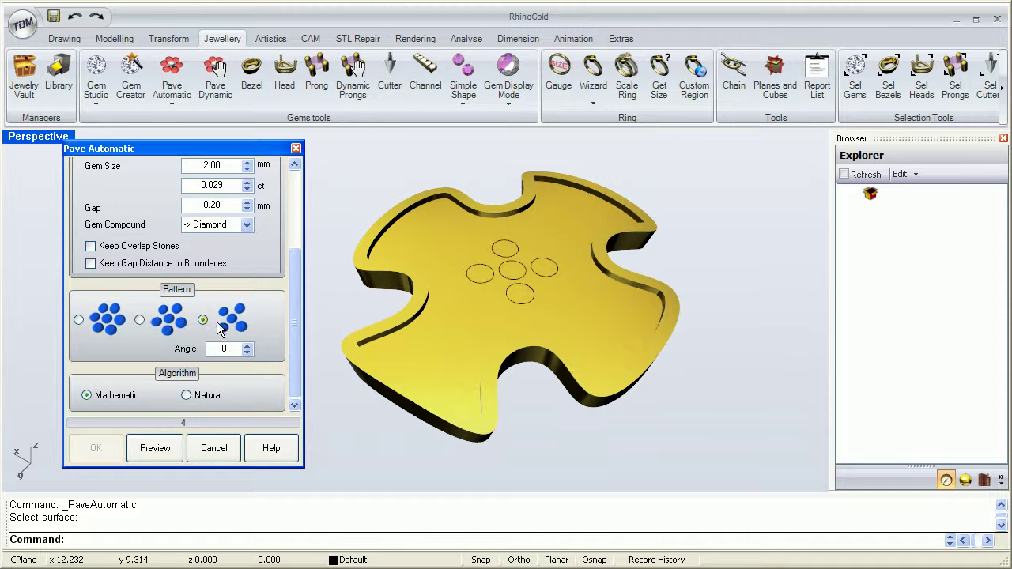
pyautogui.click(79, 320)
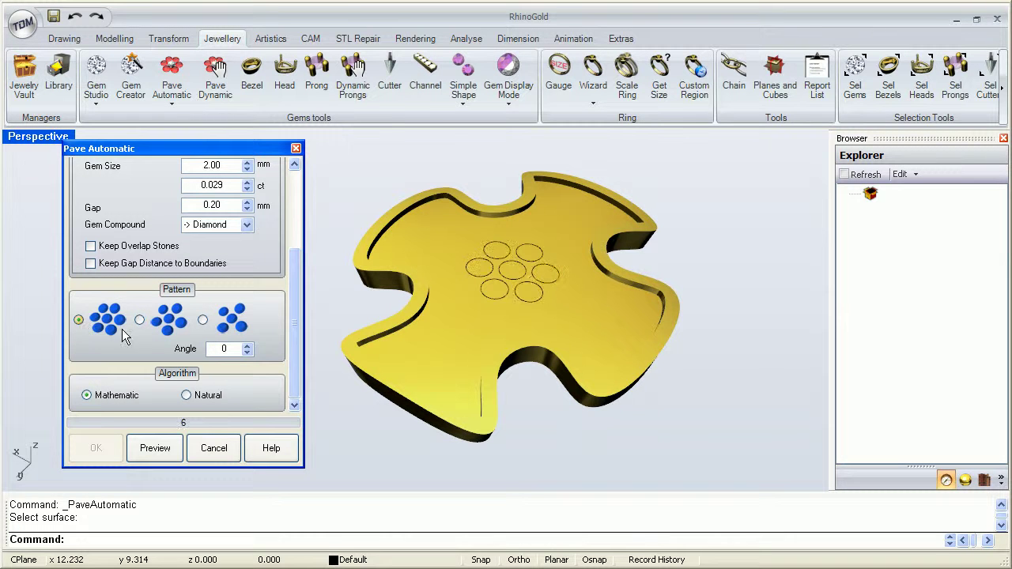
pyautogui.moveTo(293, 318); pyautogui.dragTo(293, 264)
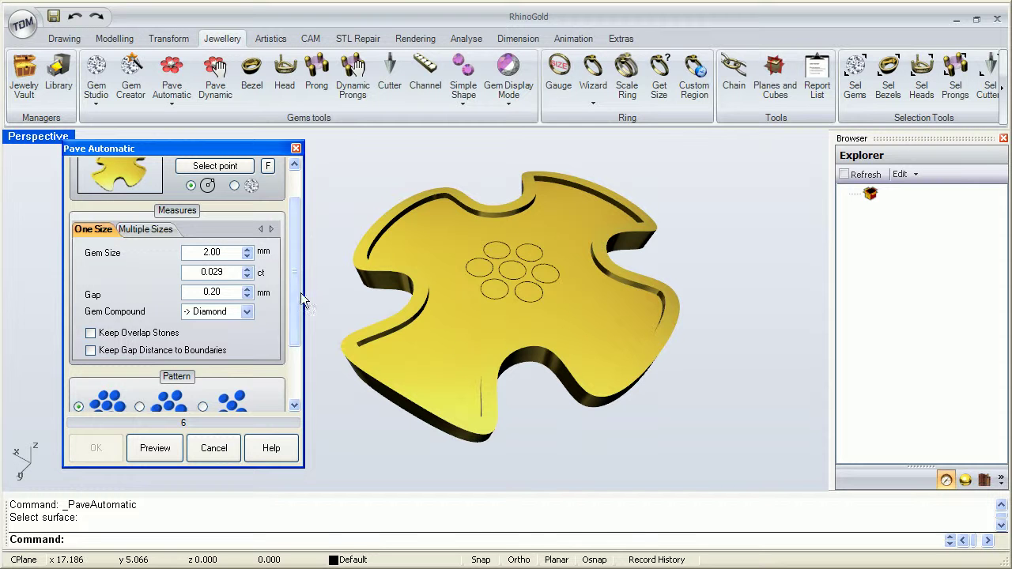
# Switch the pavé selection option so stones cover the whole plate surface.
pyautogui.scroll(1, 294, 280)
pyautogui.scroll(1, 294, 281)
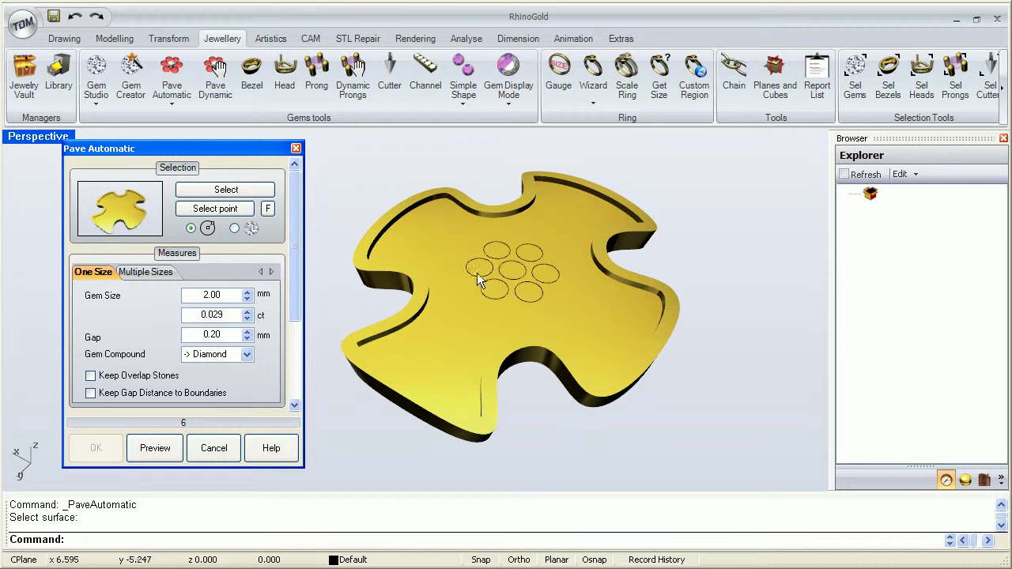
pyautogui.click(234, 229)
# Compute the 133-diamond preview and tilt the view to look down on the plate.
pyautogui.click(160, 450)
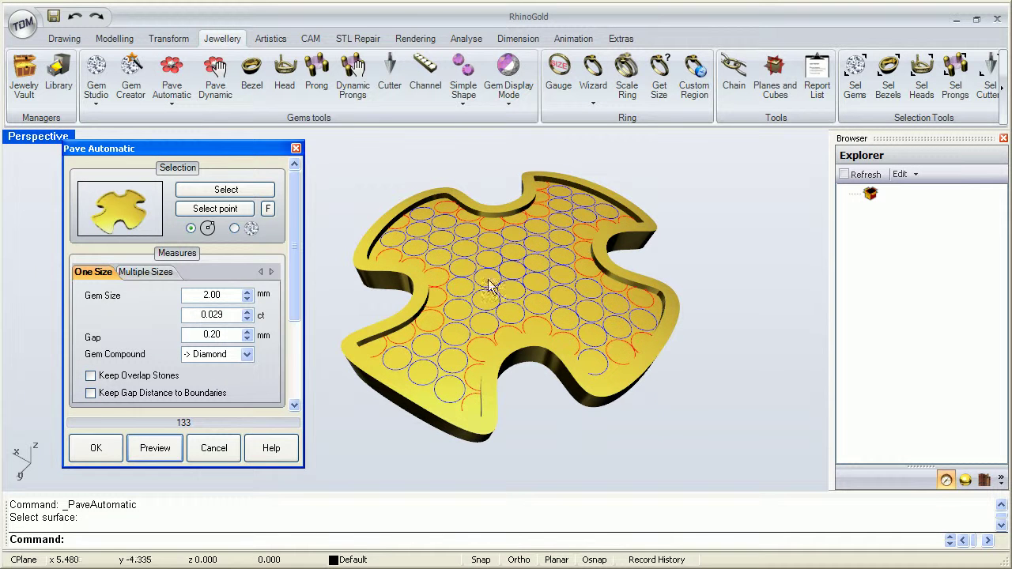
pyautogui.moveTo(532, 252)
pyautogui.mouseDown(button='right')
pyautogui.moveTo(510, 301)
pyautogui.moveTo(532, 306)
pyautogui.moveTo(515, 275)
pyautogui.mouseUp(button='right')
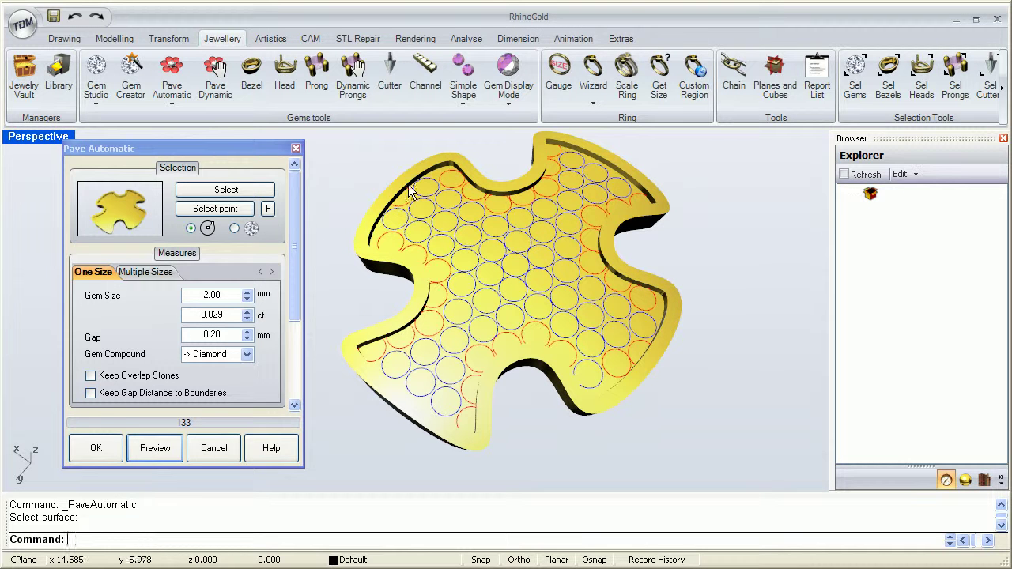
# Keep stones clear of the edges, raise the gap to 0.40 mm, and preview 121 diamonds.
pyautogui.click(91, 395)
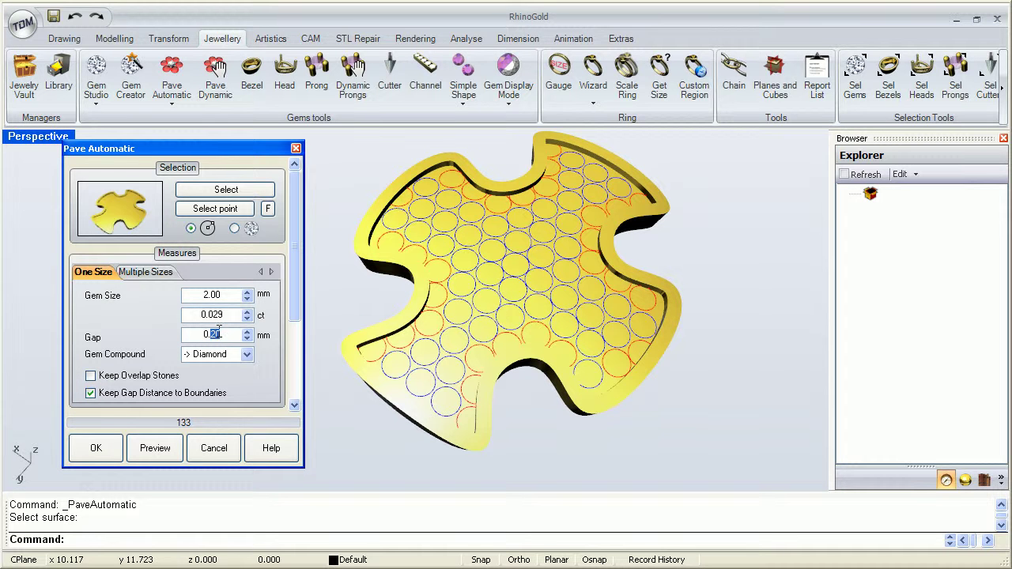
pyautogui.click(248, 331)
pyautogui.click(247, 332)
pyautogui.click(248, 331)
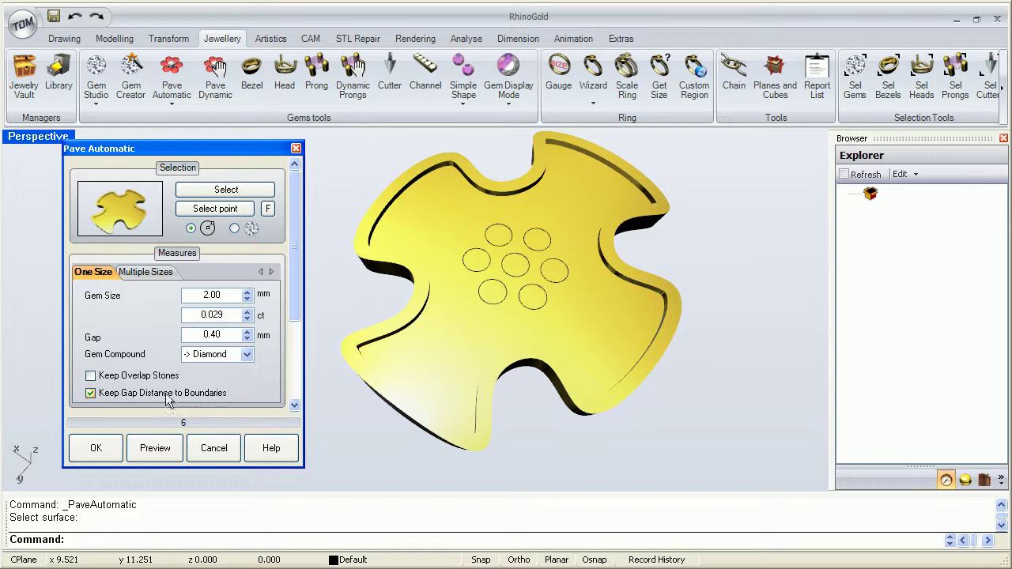
pyautogui.click(157, 448)
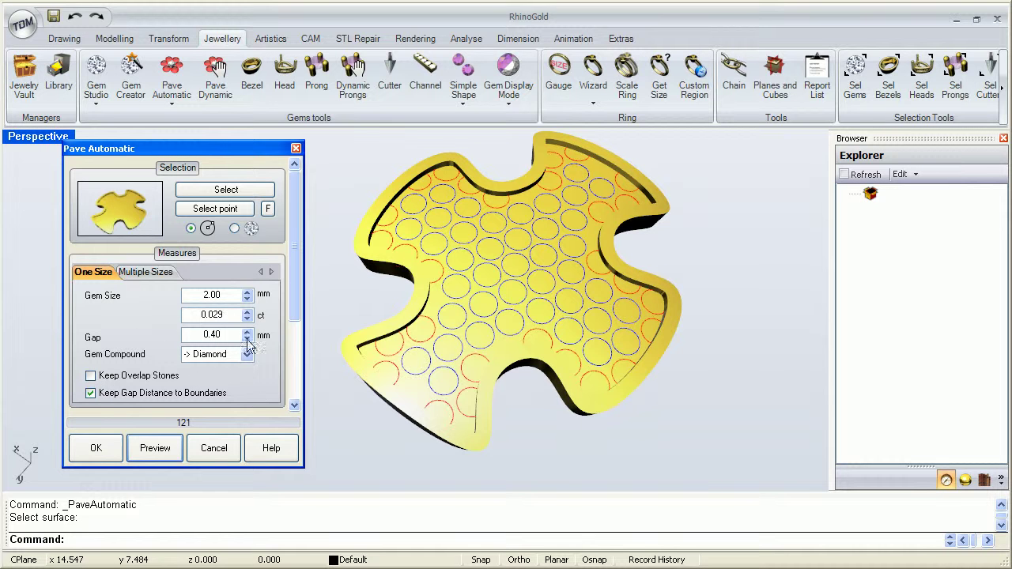
# Accept the 2.00 mm diamond layout and orbit the model to inspect the set stones.
pyautogui.click(100, 448)
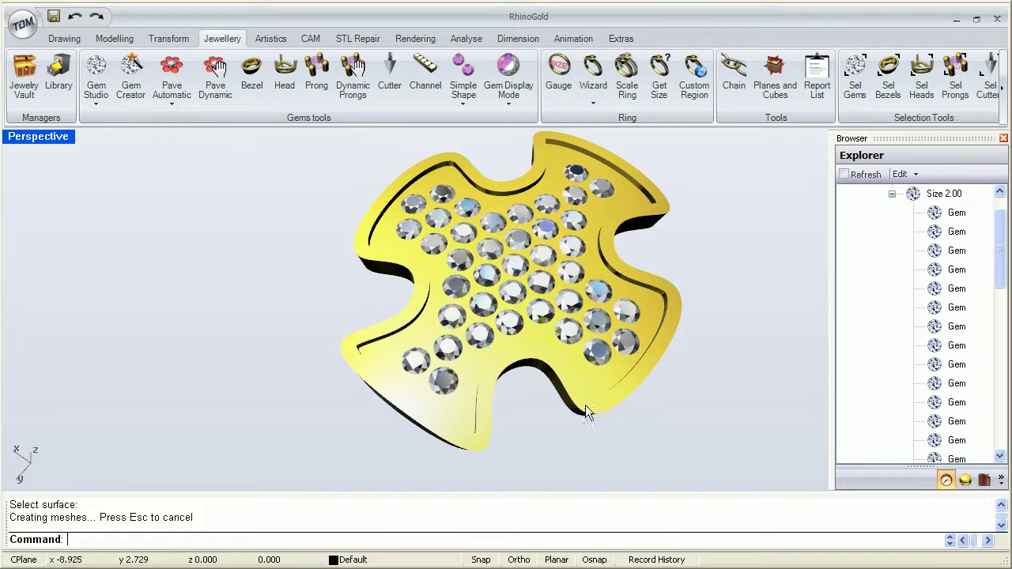
pyautogui.moveTo(636, 390)
pyautogui.mouseDown(button='right')
pyautogui.moveTo(511, 338)
pyautogui.moveTo(618, 356)
pyautogui.mouseUp(button='right')
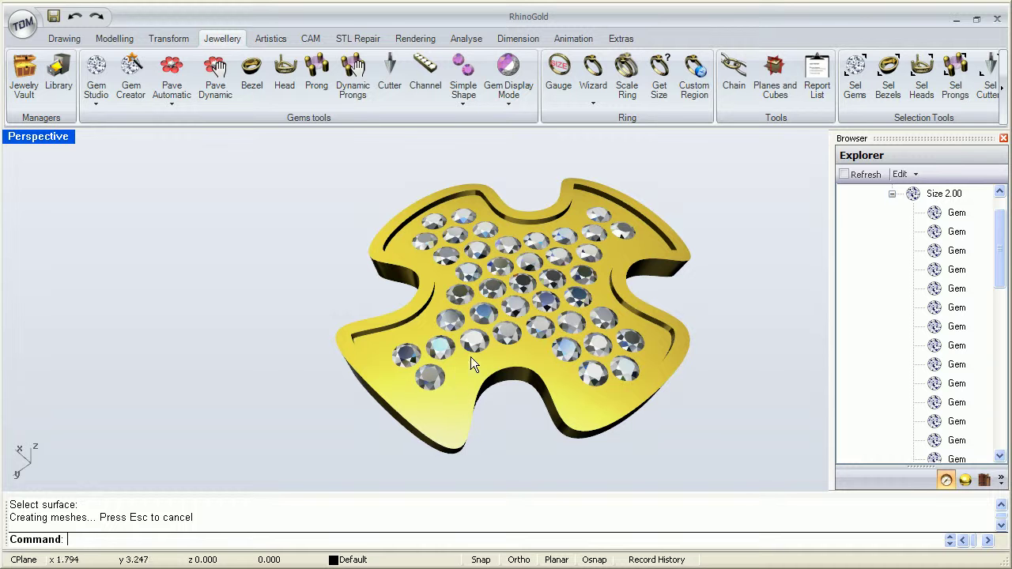
pyautogui.moveTo(449, 376); pyautogui.dragTo(431, 347, button='right')
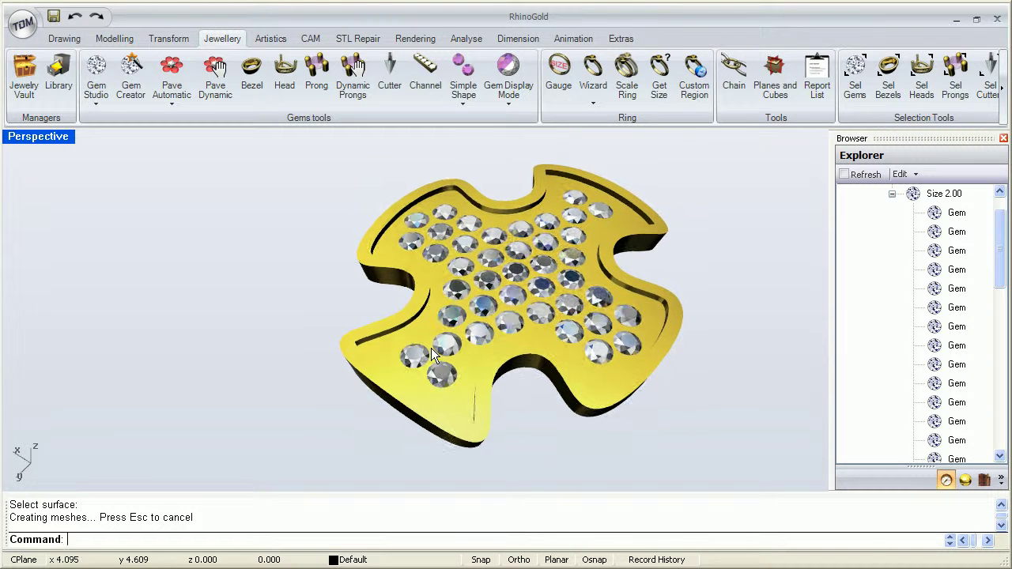
# Undo the pavé and restart Pave Automatic on the cross plate's top surface.
pyautogui.hotkey('ctrl', 'z')
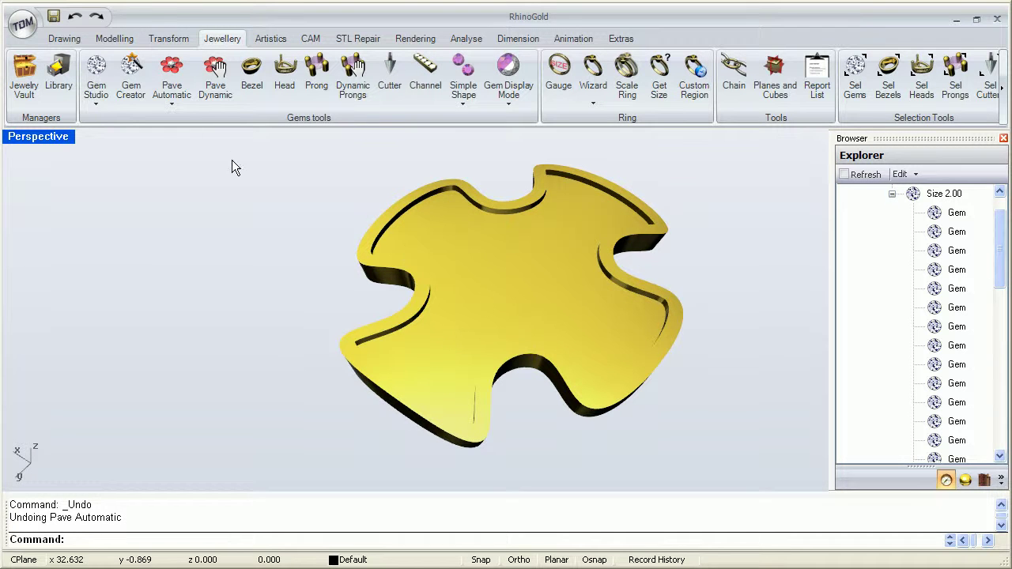
pyautogui.click(172, 79)
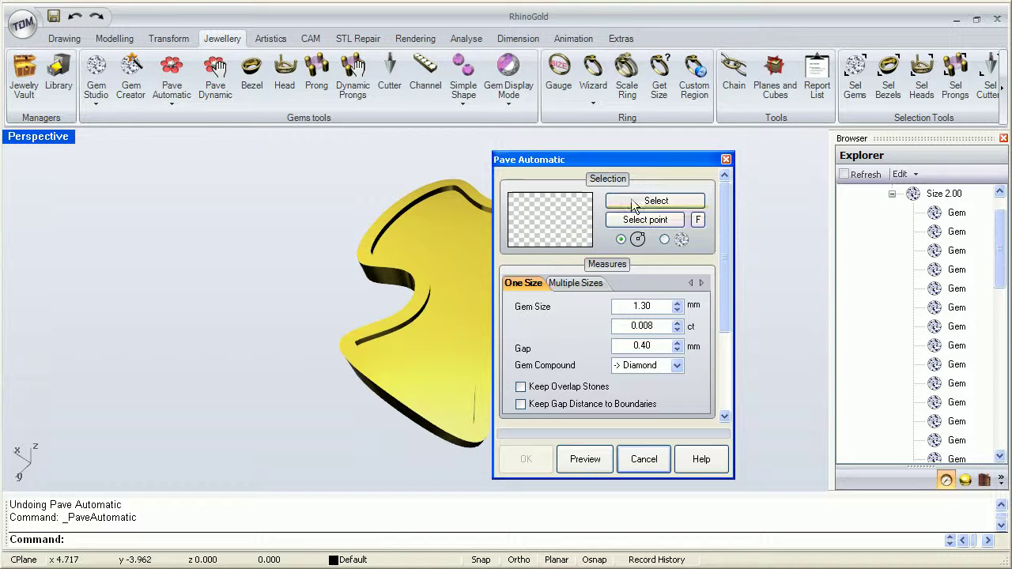
pyautogui.click(633, 201)
pyautogui.click(474, 295)
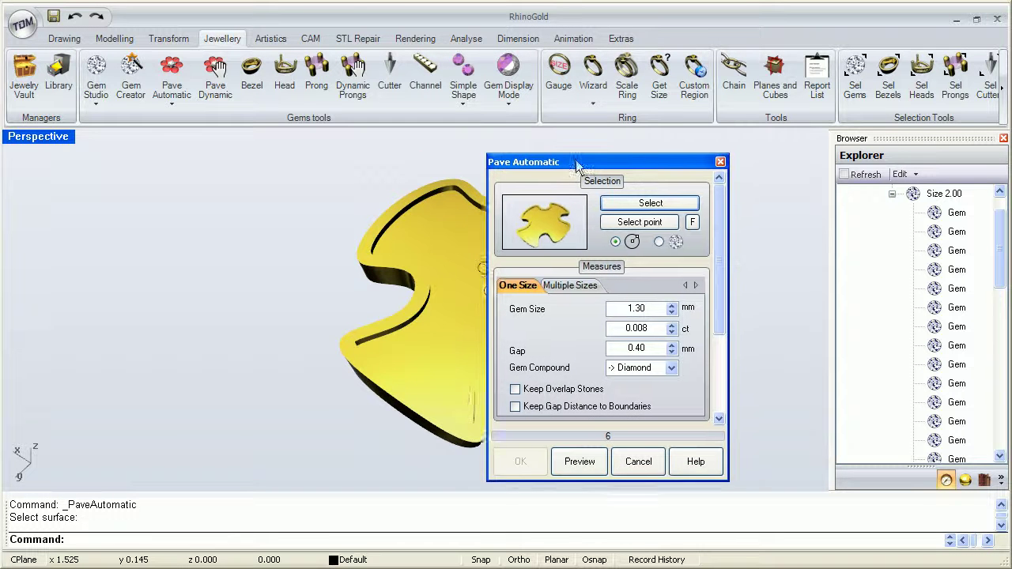
pyautogui.moveTo(517, 163); pyautogui.dragTo(179, 162)
# Set Gem Size 2.00 mm, keep gap distance and overlap stones, and preview 121 stones.
pyautogui.doubleClick(238, 310)
pyautogui.write('2')
pyautogui.click(266, 349)
pyautogui.click(133, 408)
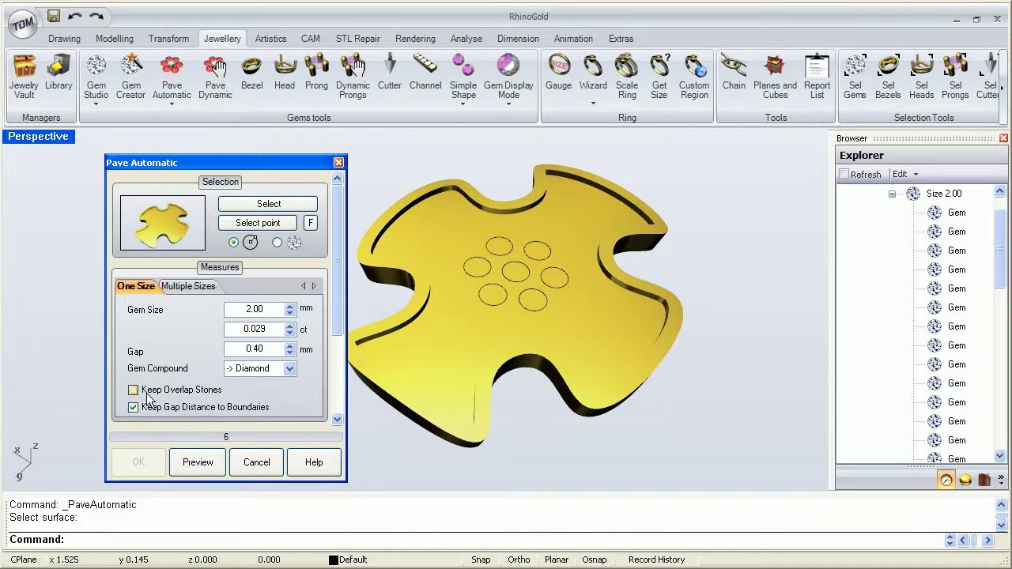
pyautogui.click(133, 390)
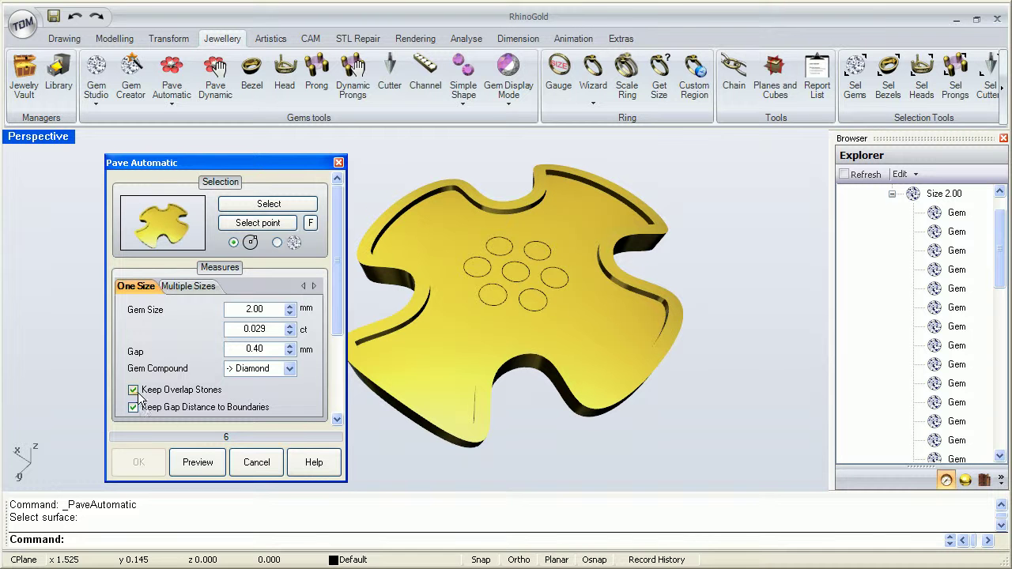
pyautogui.click(198, 462)
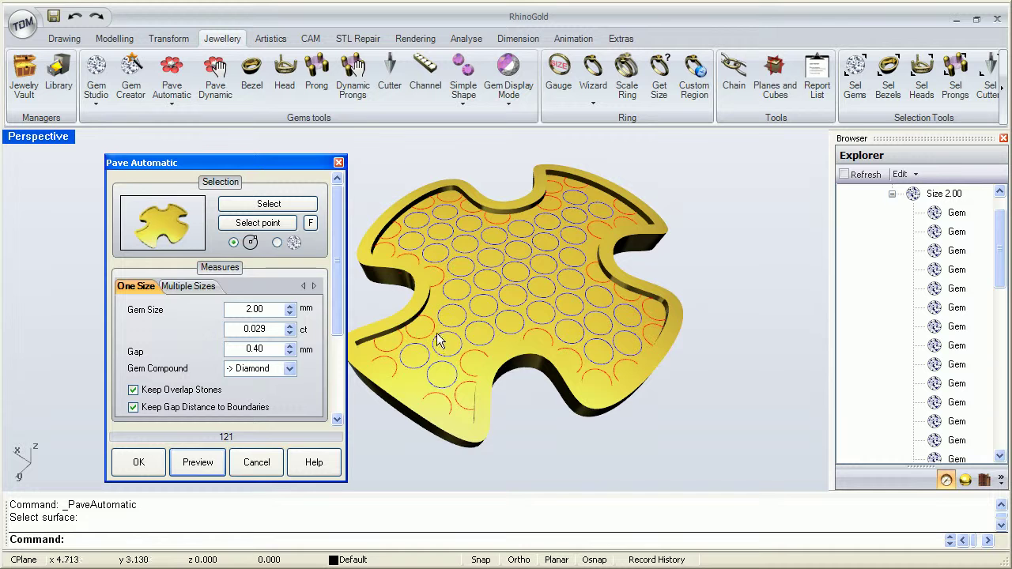
pyautogui.moveTo(531, 271); pyautogui.dragTo(520, 283, button='right')
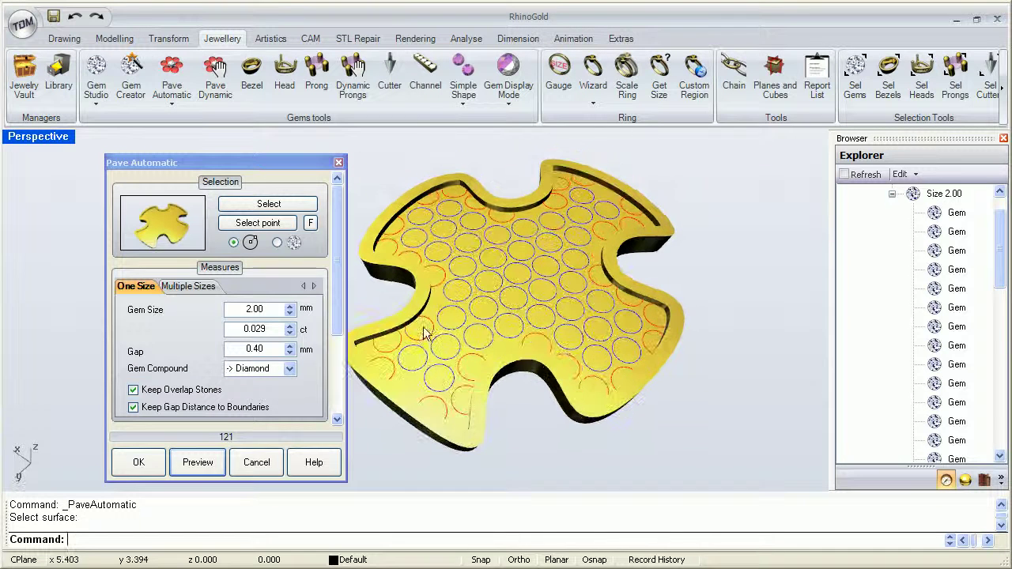
# Accept the pavé layout and select two crowded stones near the plate's inner edge.
pyautogui.click(141, 464)
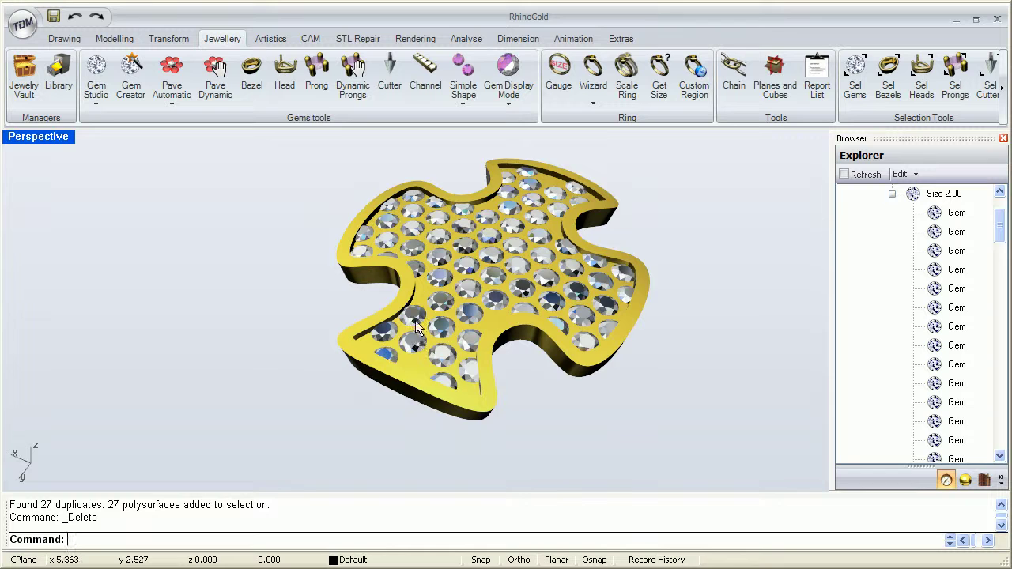
pyautogui.scroll(2, 415, 320)
pyautogui.scroll(3, 410, 316)
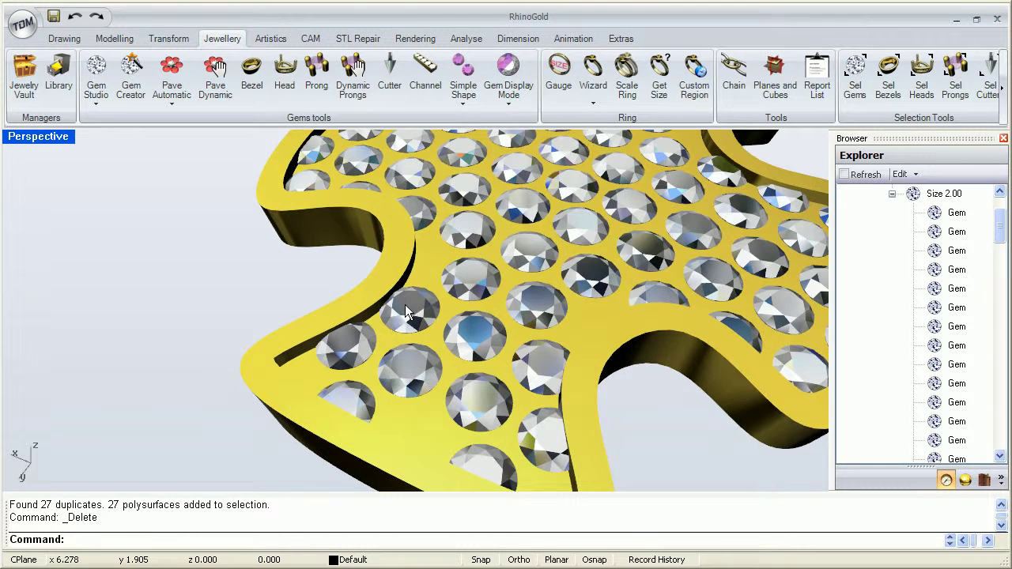
pyautogui.scroll(2, 404, 308)
pyautogui.scroll(2, 405, 304)
pyautogui.click(436, 323)
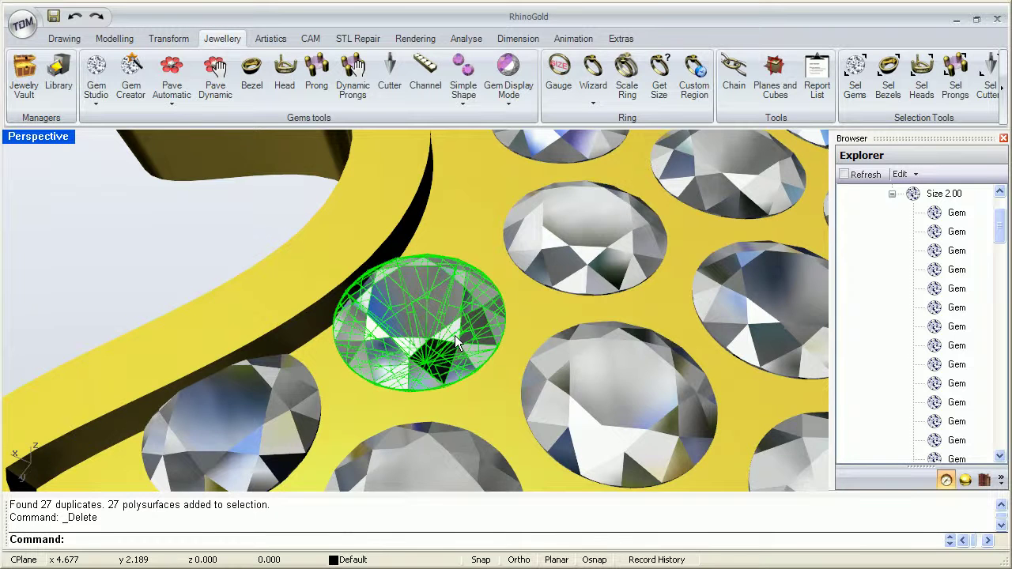
pyautogui.scroll(-3, 454, 336)
pyautogui.scroll(-2, 455, 337)
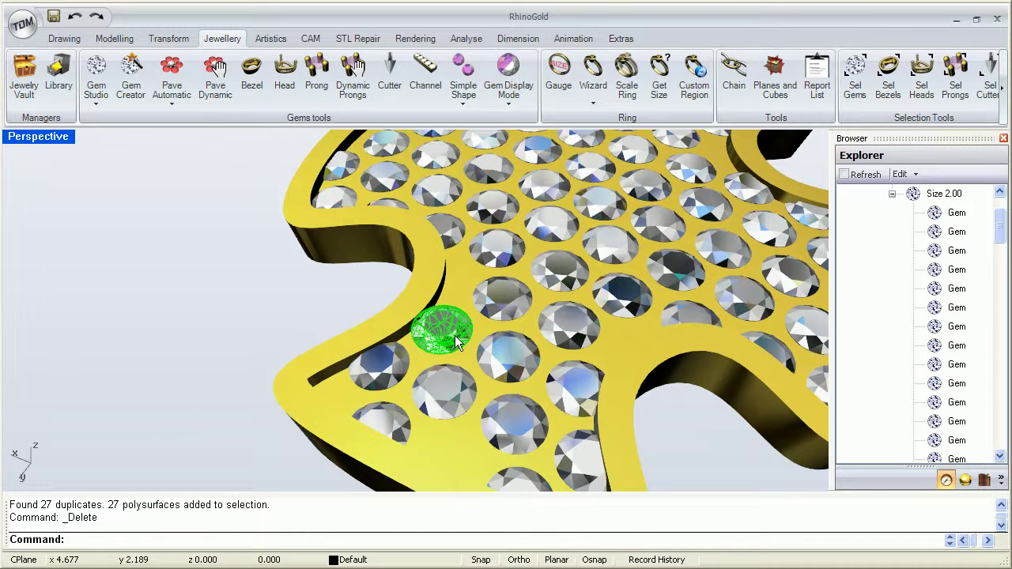
pyautogui.keyDown('shift'); pyautogui.click(574, 387); pyautogui.keyUp('shift')
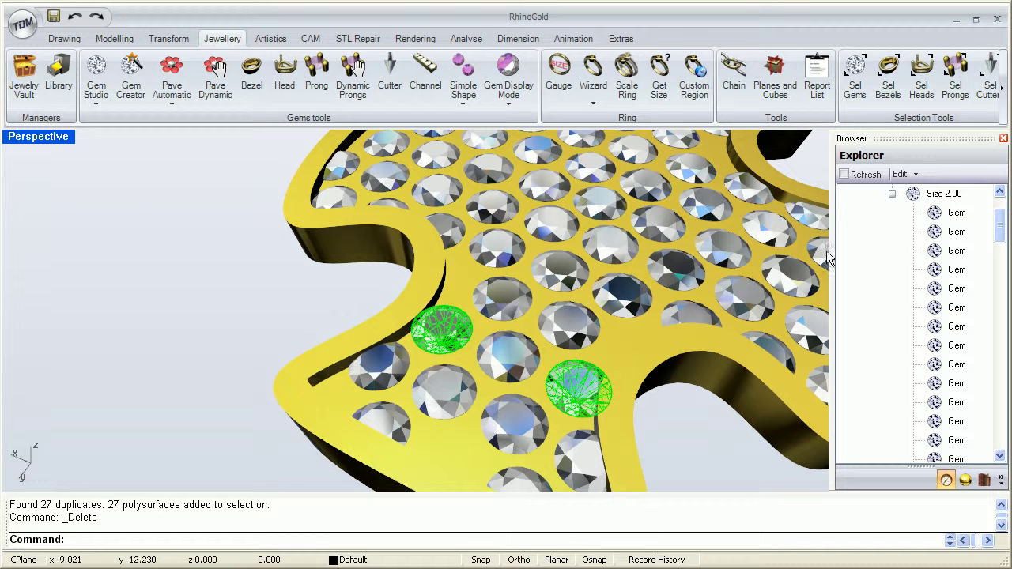
# Resize the two selected stones to 1.60 mm in Gem Parameters.
pyautogui.click(901, 174)
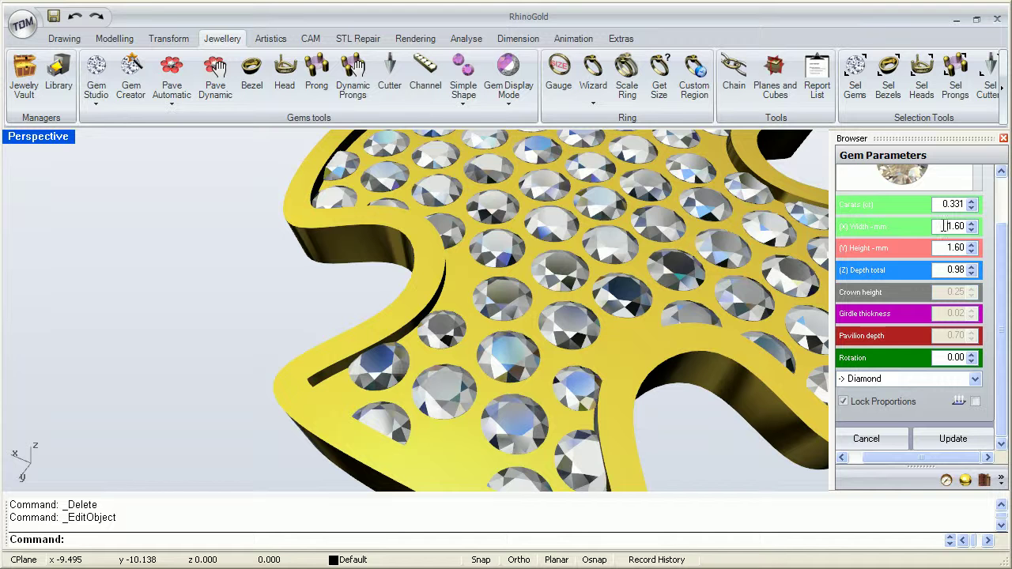
pyautogui.click(955, 444)
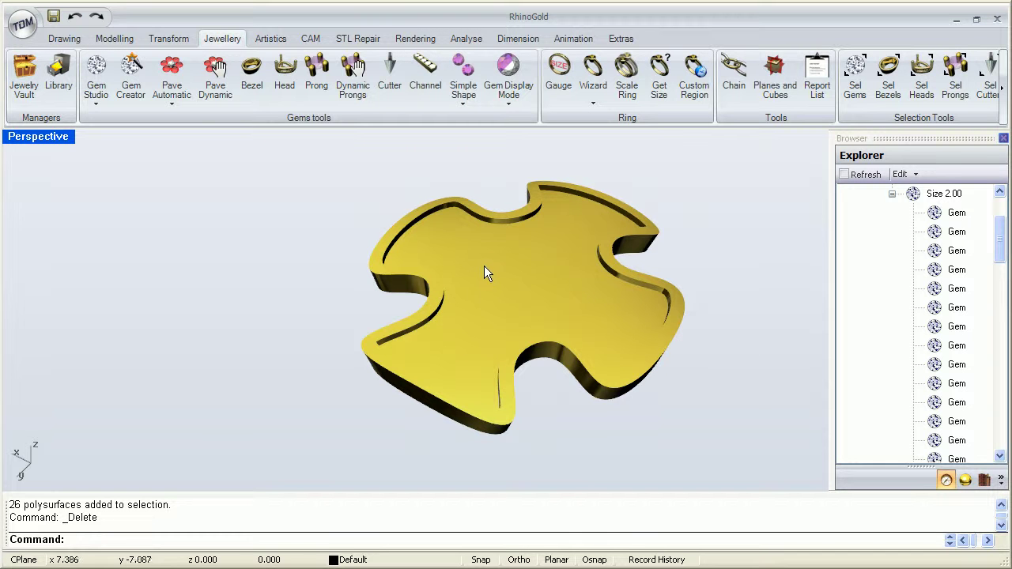
# Start a new automatic pavé on the top surface of the cross plate.
pyautogui.click(174, 74)
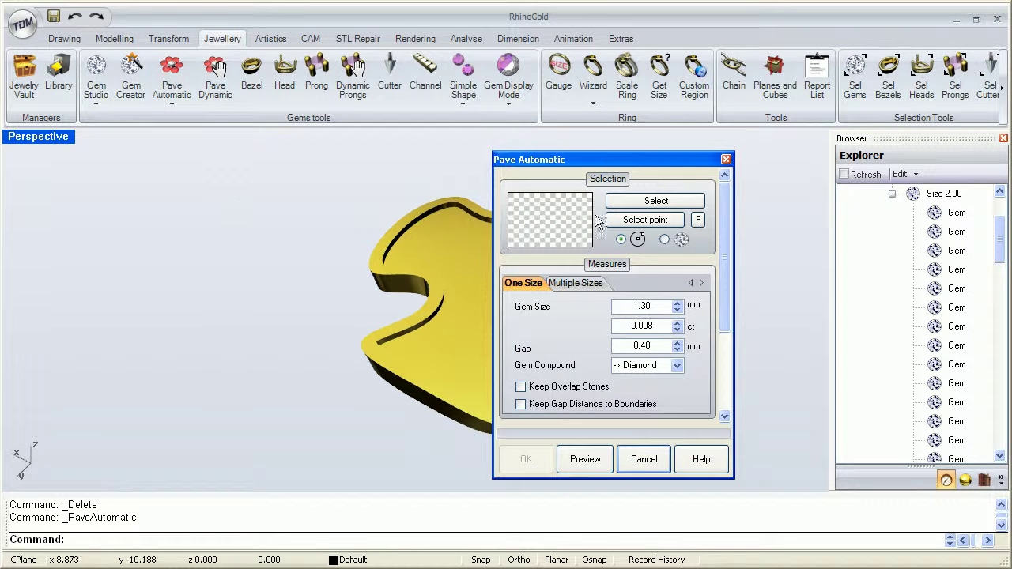
pyautogui.moveTo(616, 159); pyautogui.dragTo(202, 150)
pyautogui.click(240, 211)
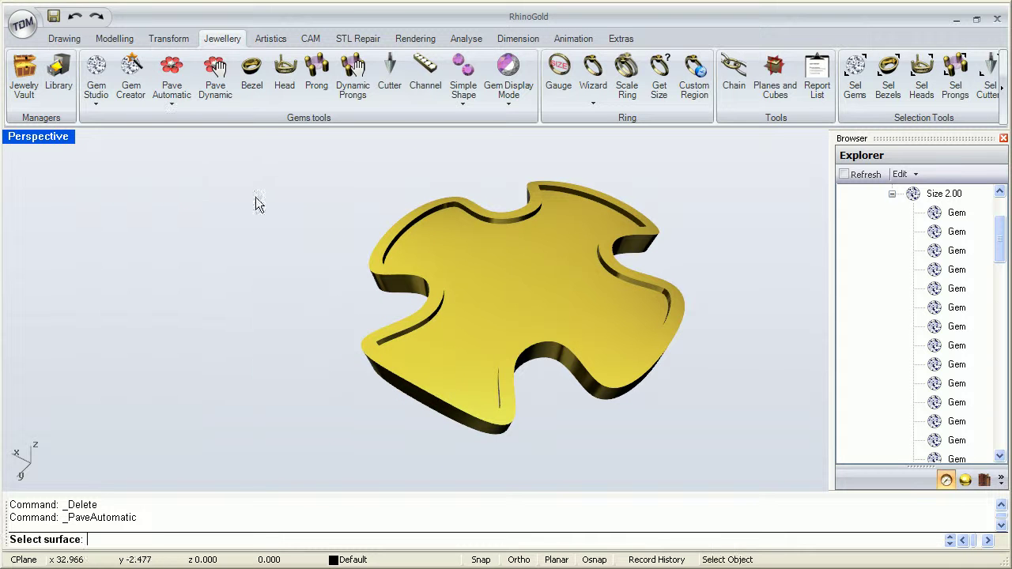
pyautogui.click(516, 273)
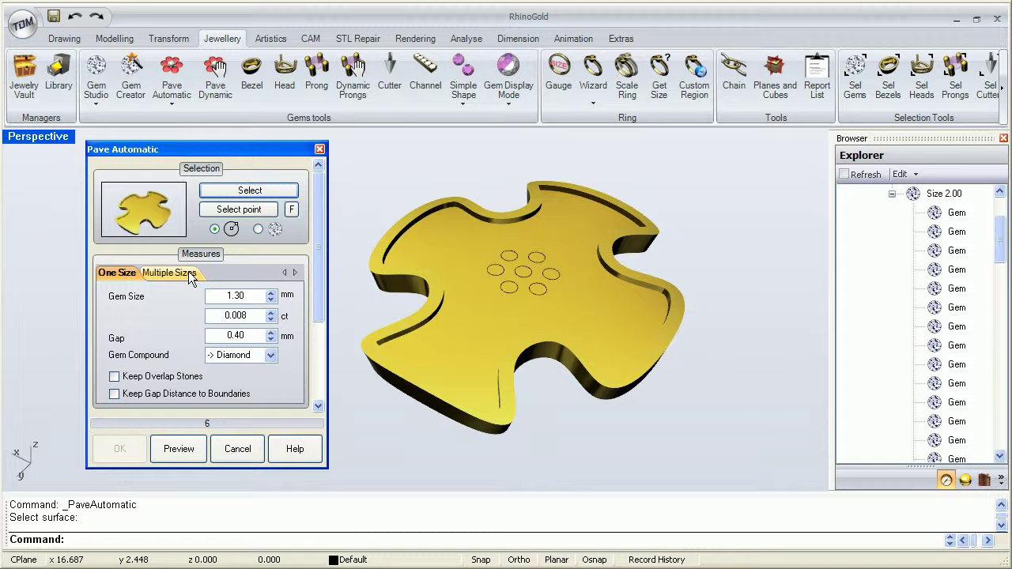
# Leave boundary-overlapping stones off and keep a gap between stones and plate edges.
pyautogui.doubleClick(247, 296)
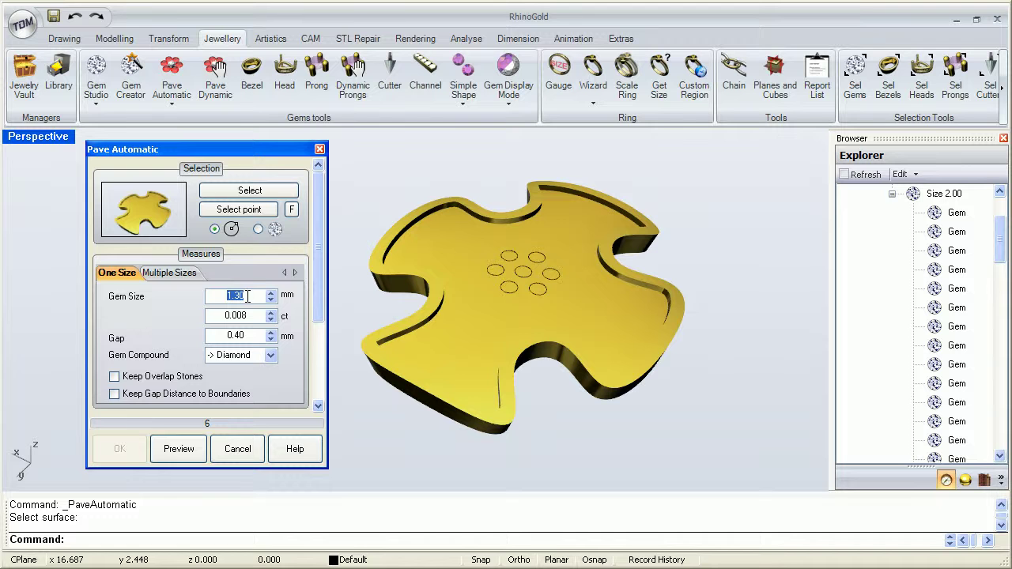
pyautogui.click(114, 376)
pyautogui.click(114, 377)
pyautogui.click(114, 394)
pyautogui.doubleClick(231, 297)
# Switch to multiple stone sizes and set the first size to 2.00 mm.
pyautogui.click(169, 275)
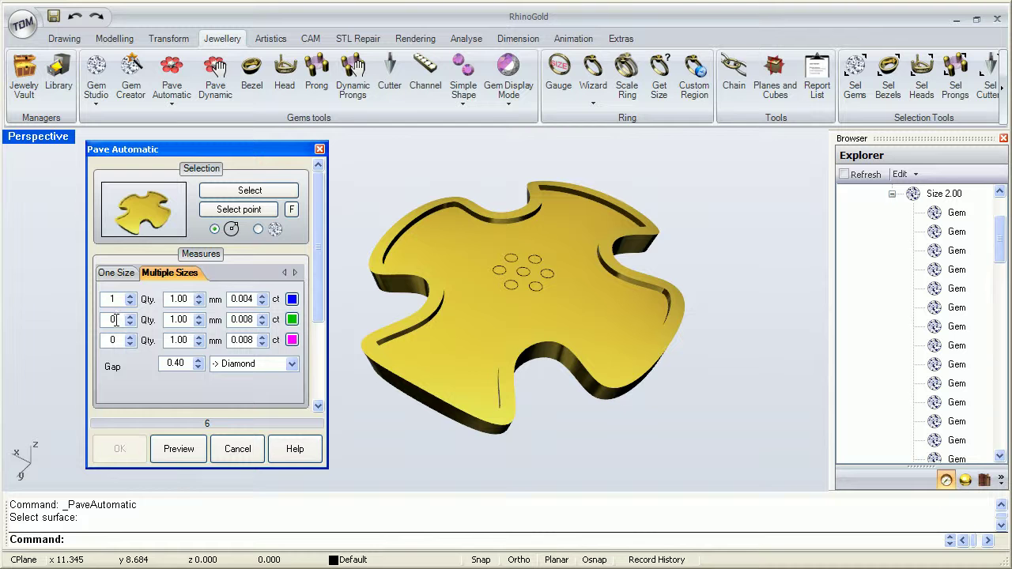
pyautogui.doubleClick(109, 300)
pyautogui.write('6')
pyautogui.moveTo(189, 297); pyautogui.dragTo(168, 297)
pyautogui.write('2')
pyautogui.click(120, 319)
# Set the second stone size to 8 stones of 1.80 mm.
pyautogui.moveTo(117, 320); pyautogui.dragTo(103, 319)
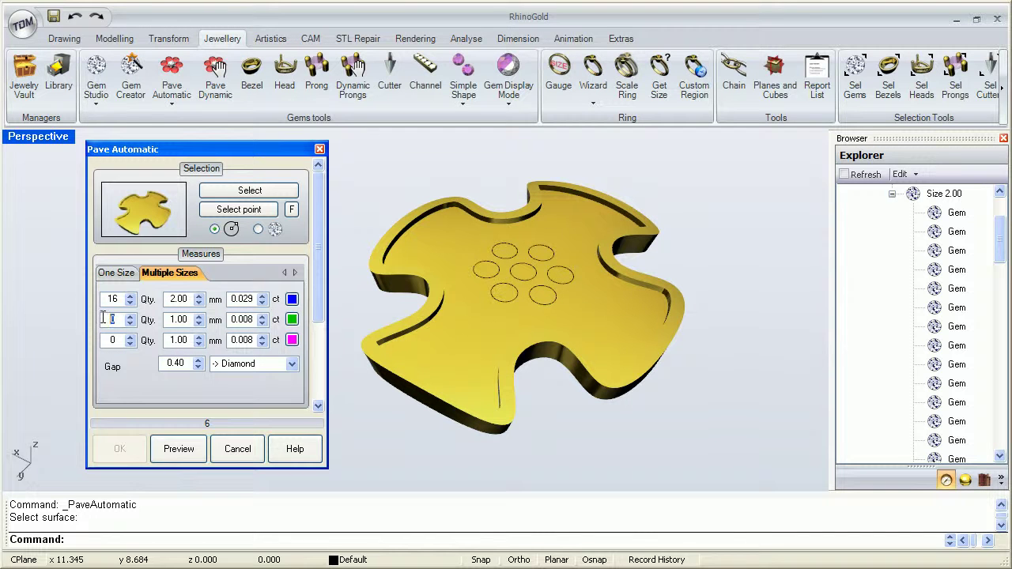
pyautogui.write('8')
pyautogui.doubleClick(180, 318)
pyautogui.write('8')
pyautogui.click(116, 340)
# Set the third size to 20 stones of 1.65 mm, keep the 0.40 gap, and confirm 16 stones for the first.
pyautogui.moveTo(116, 340); pyautogui.dragTo(103, 340)
pyautogui.write('0')
pyautogui.write('.6')
pyautogui.write('5')
pyautogui.moveTo(186, 364); pyautogui.dragTo(176, 364)
pyautogui.doubleClick(113, 299)
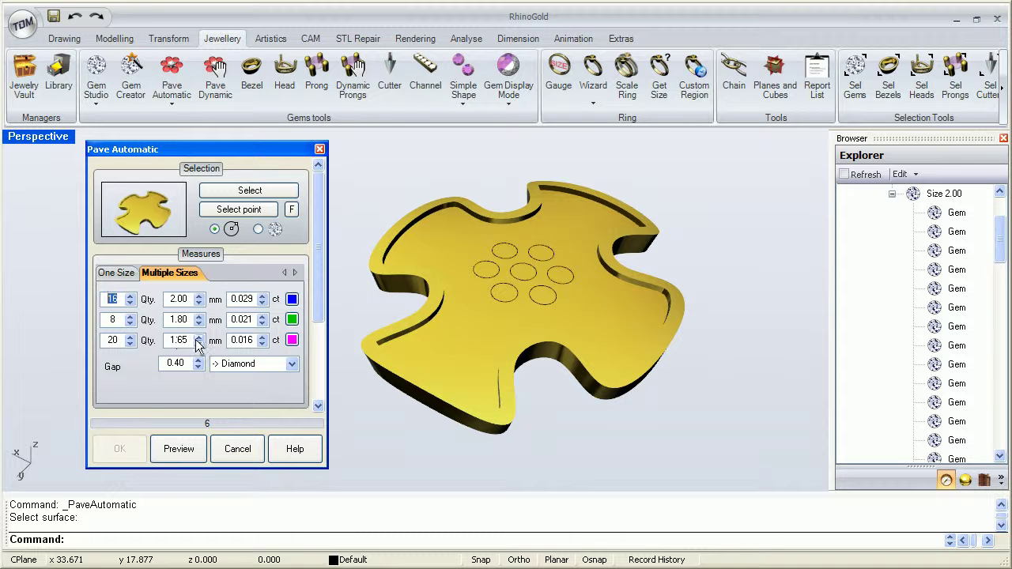
# Preview the 44 colour-coded outlines, orbit to check them, and create the mixed-size diamonds.
pyautogui.click(187, 450)
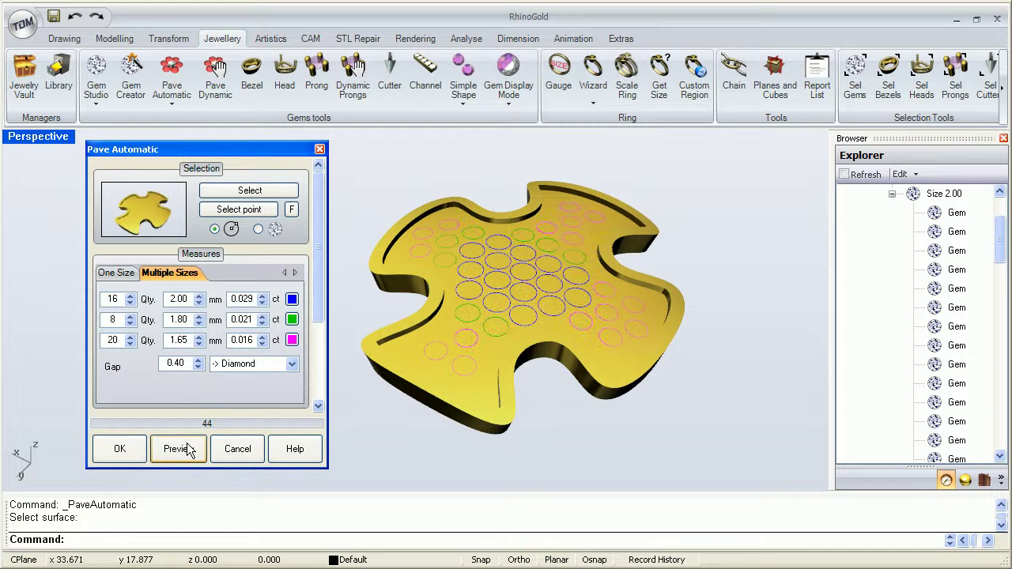
pyautogui.click(525, 255)
pyautogui.moveTo(526, 255); pyautogui.dragTo(508, 266, button='right')
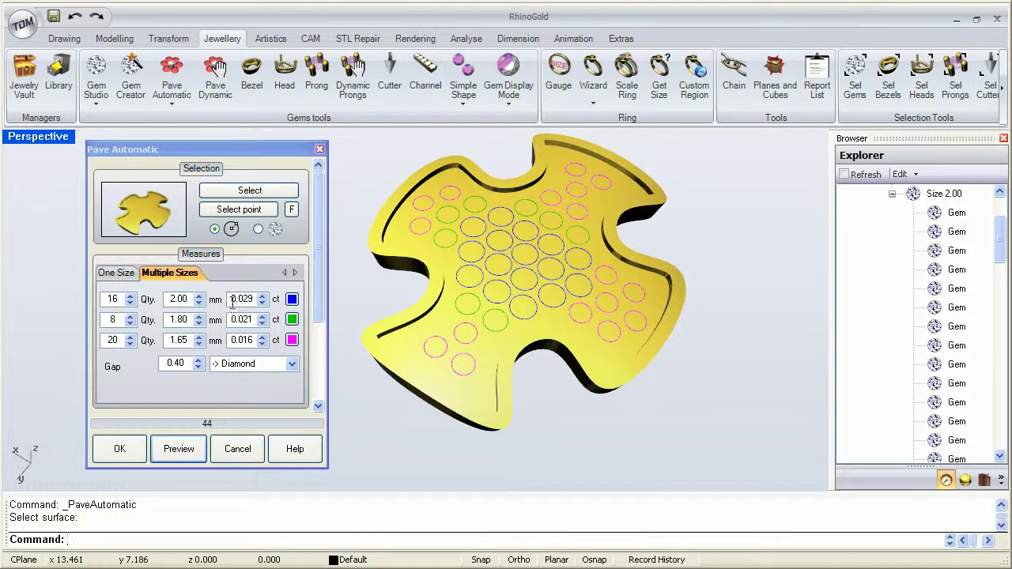
pyautogui.click(132, 451)
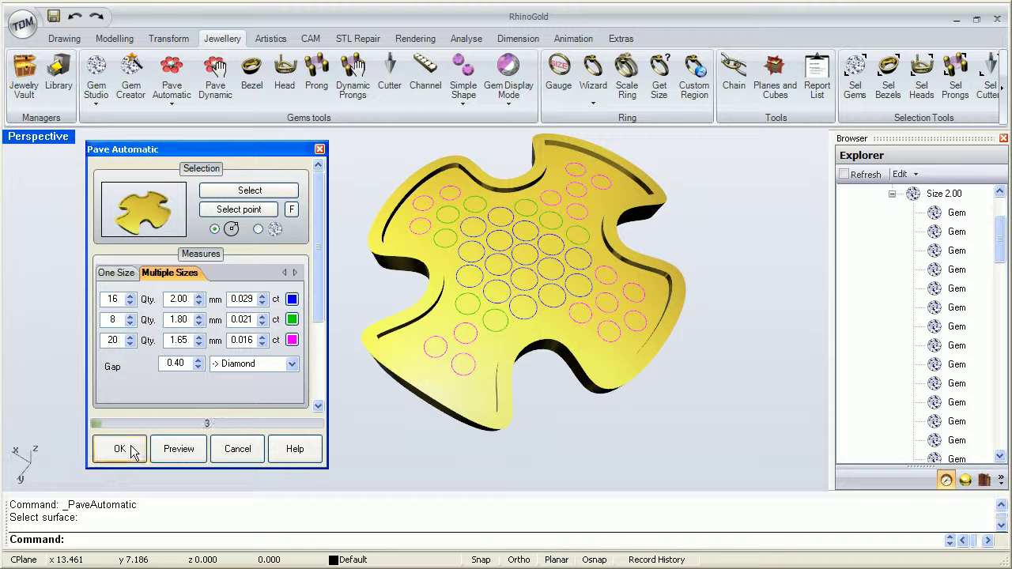